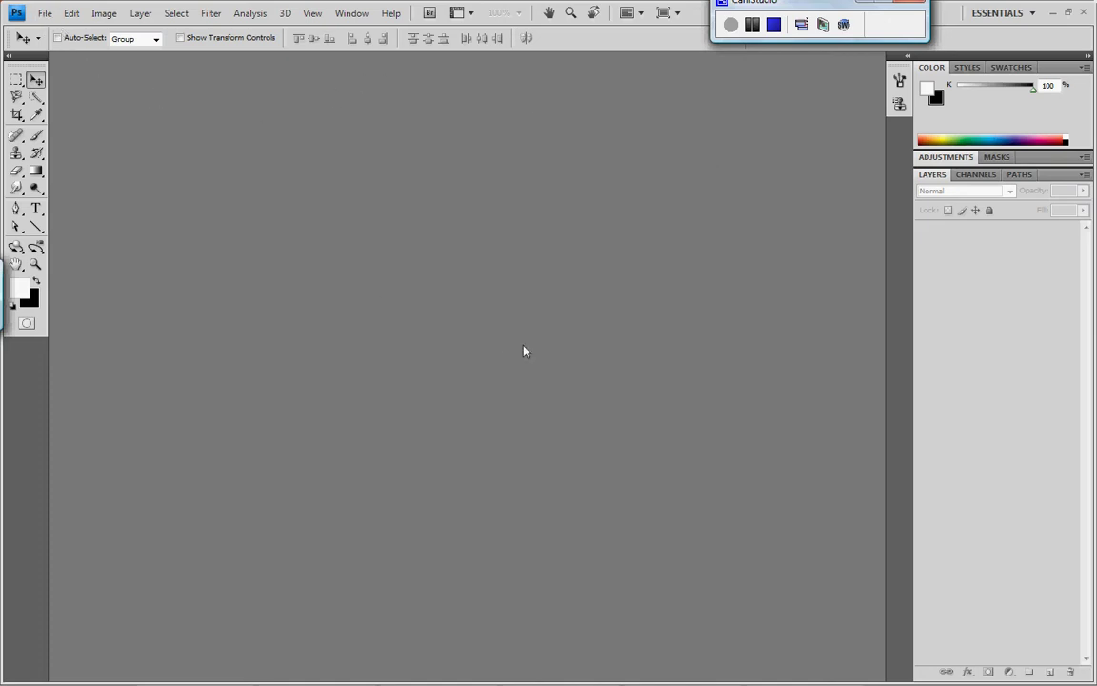
# Pause the Zombieland movie on the store-aisle zombie shot at 00:00:27
pyautogui.moveTo(314, 677)
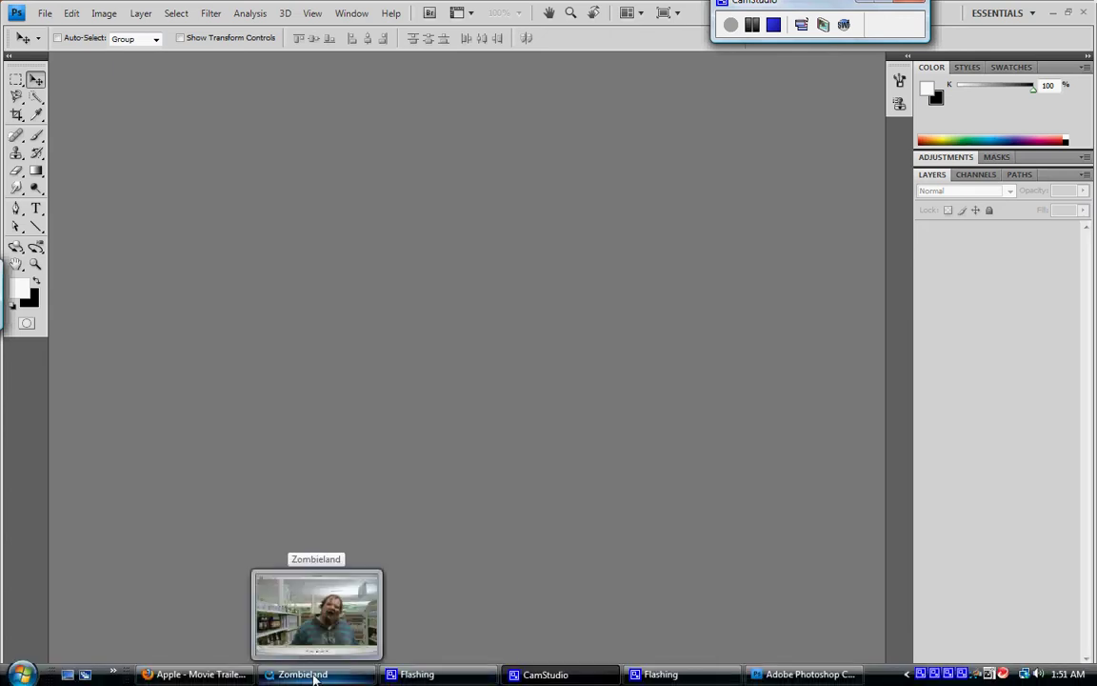
pyautogui.click(315, 676)
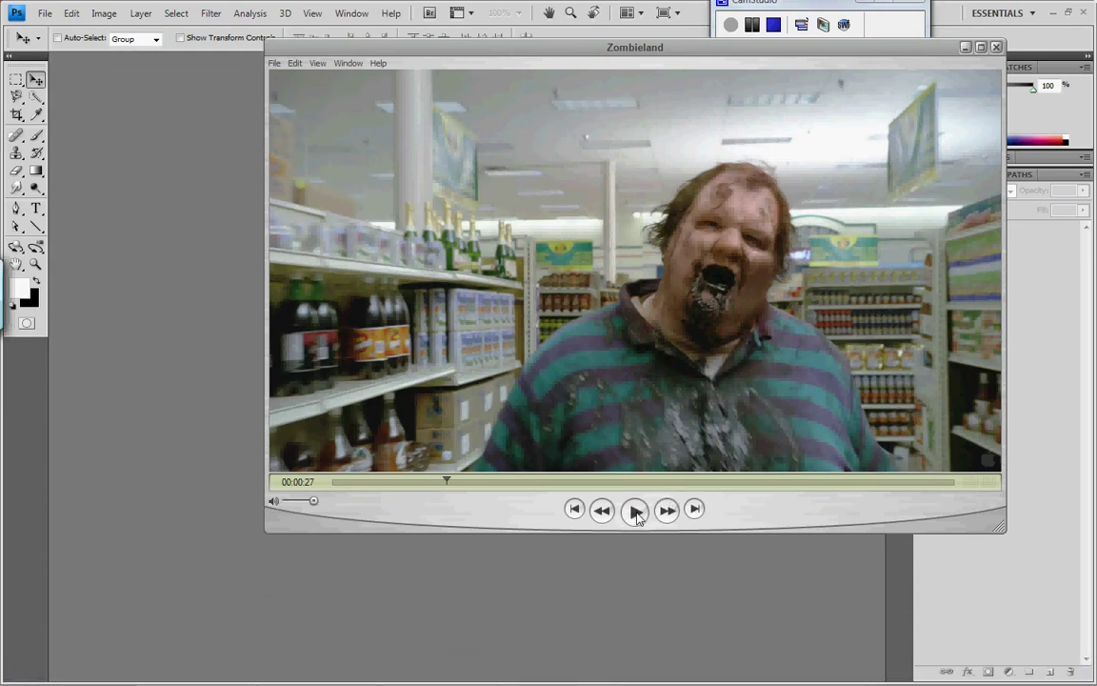
pyautogui.click(635, 511)
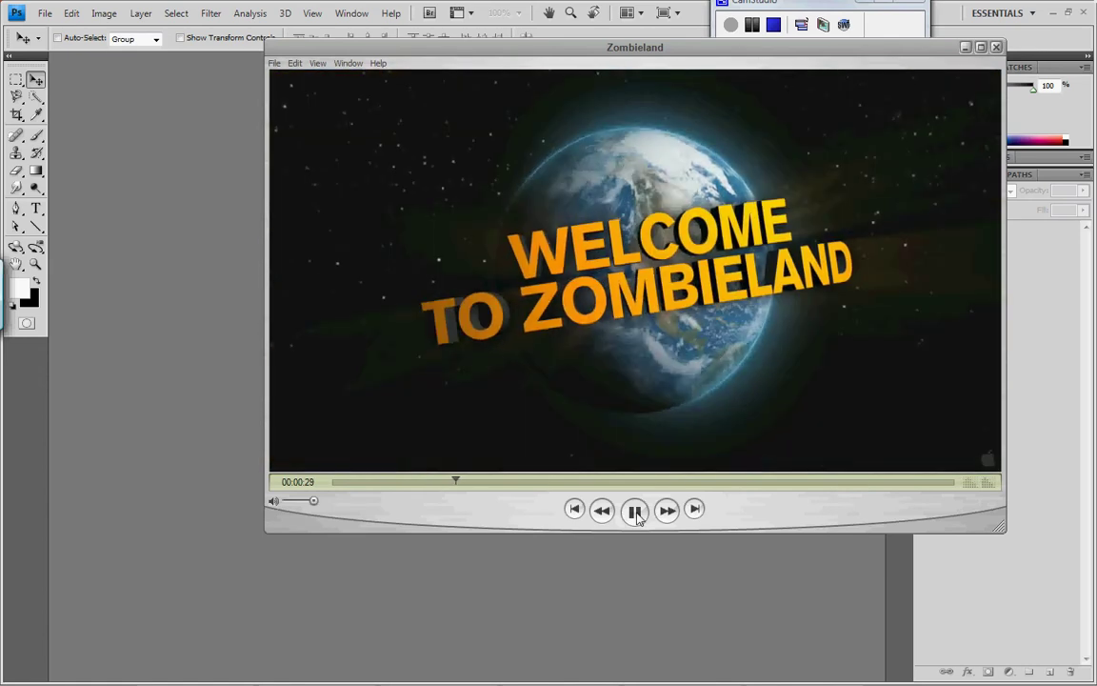
pyautogui.click(636, 513)
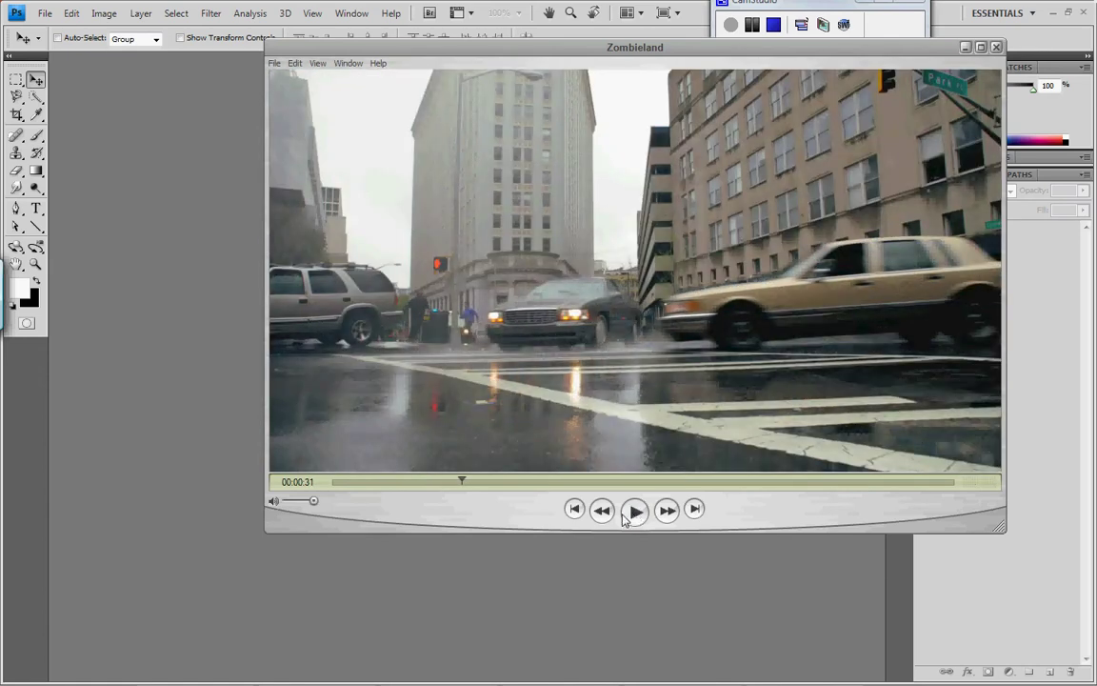
pyautogui.moveTo(464, 483); pyautogui.dragTo(447, 484)
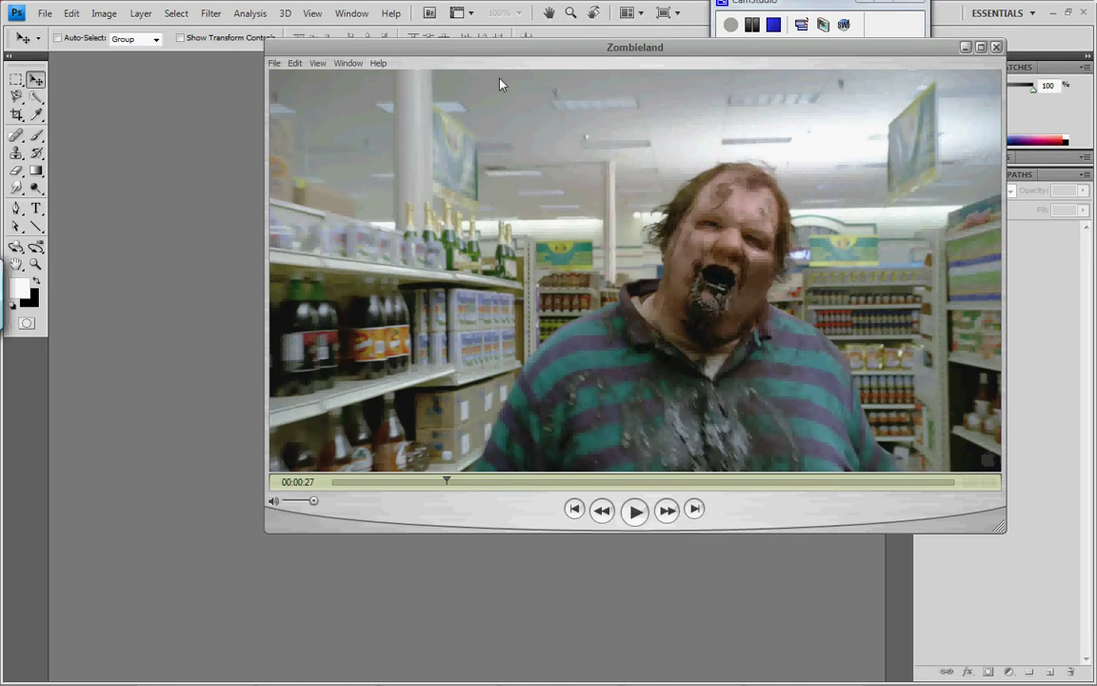
# Copy that movie frame and close QuickTime Player
pyautogui.click(295, 67)
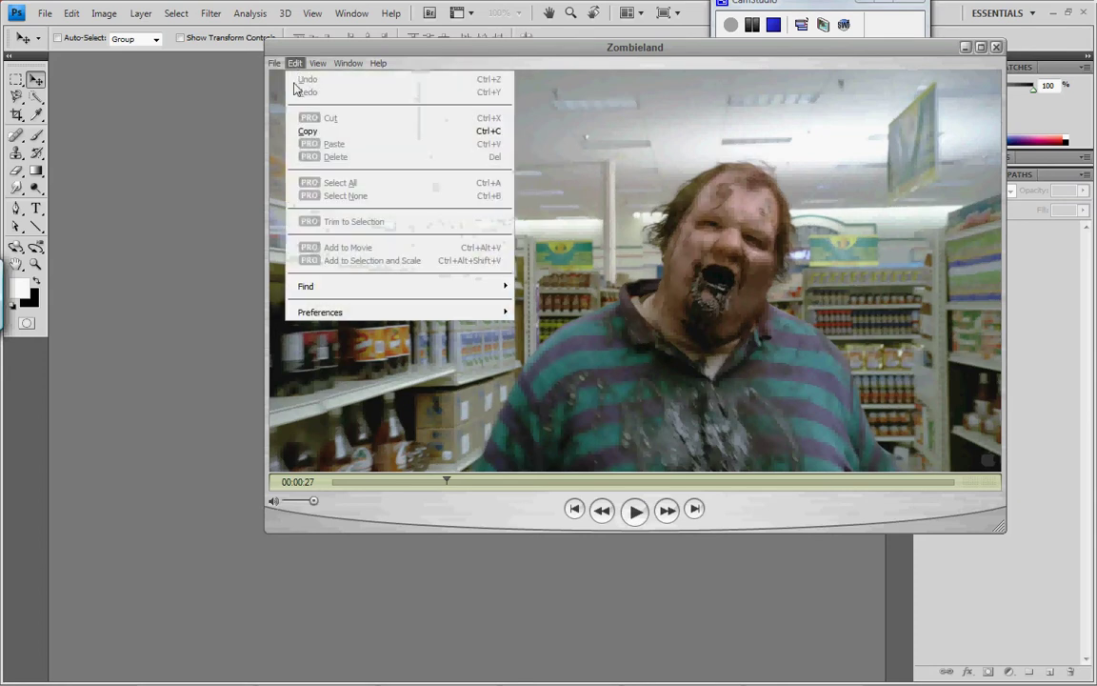
pyautogui.click(295, 131)
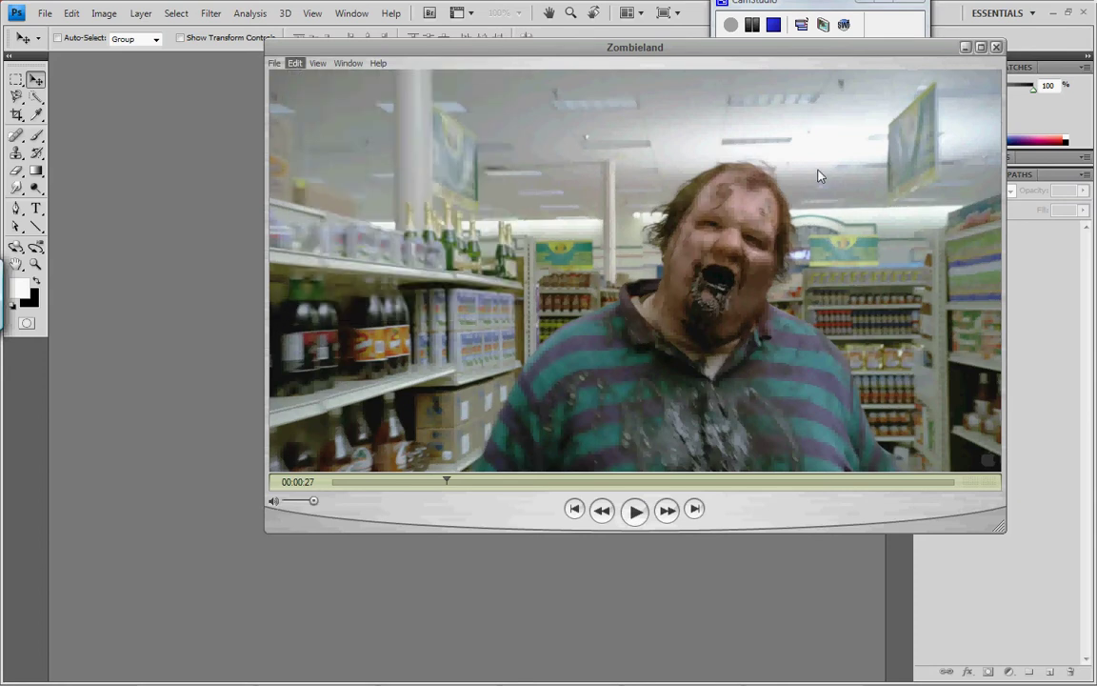
pyautogui.hotkey('ctrl', 'w')
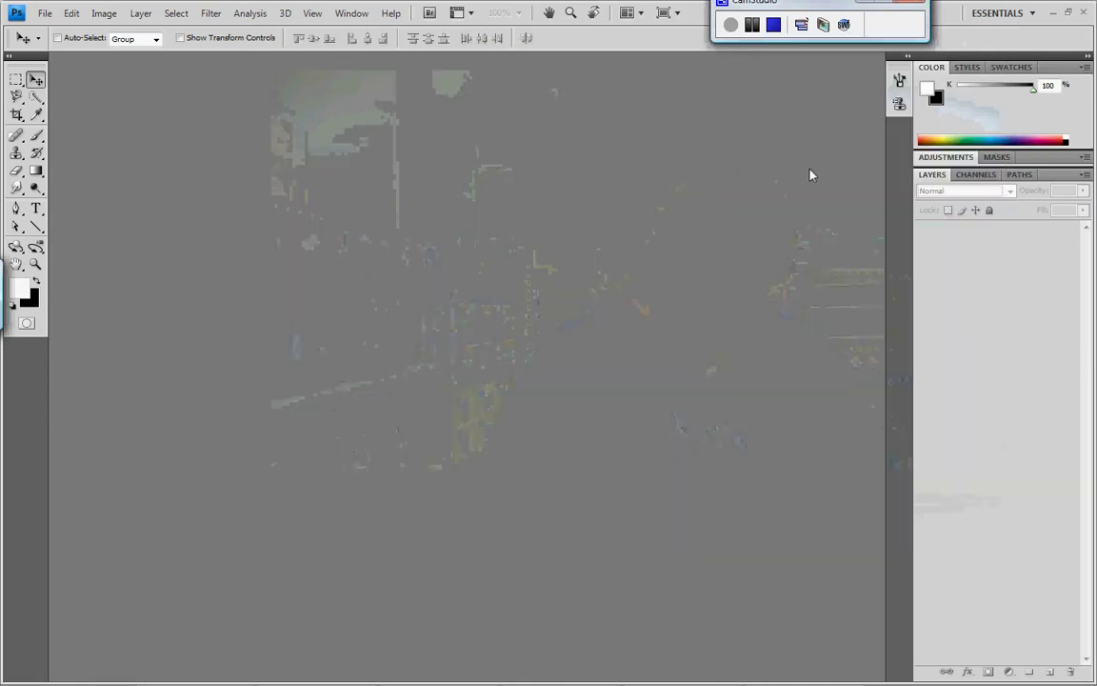
# Create a new 960×528 transparent document from the Clipboard preset
pyautogui.click(44, 15)
pyautogui.click(141, 31)
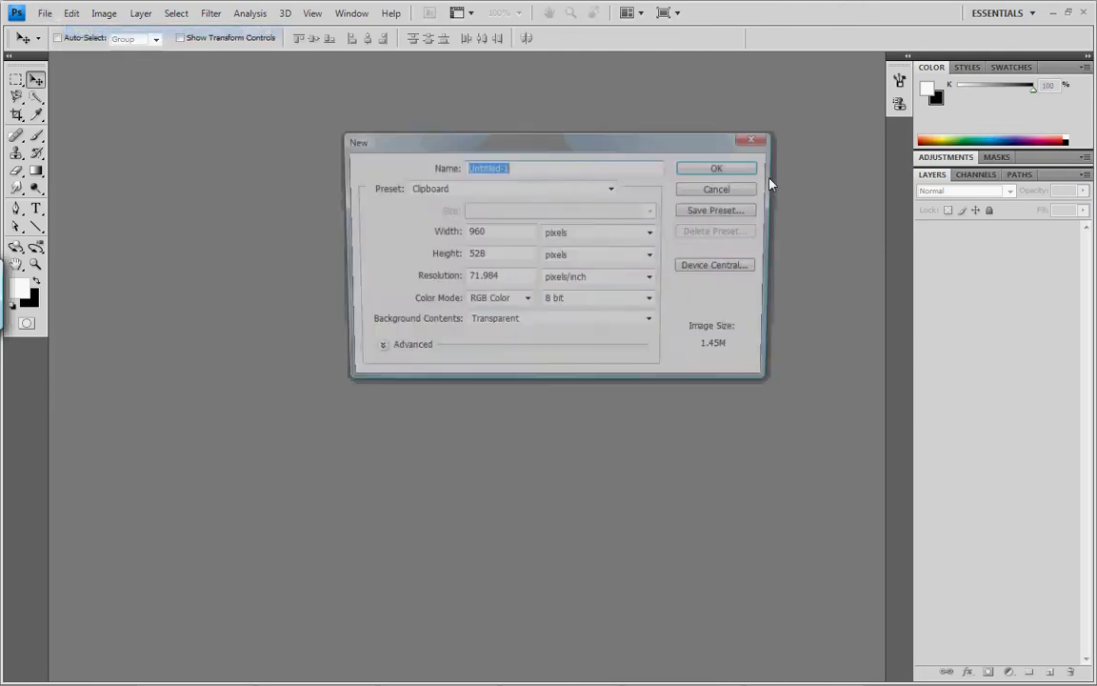
pyautogui.click(721, 168)
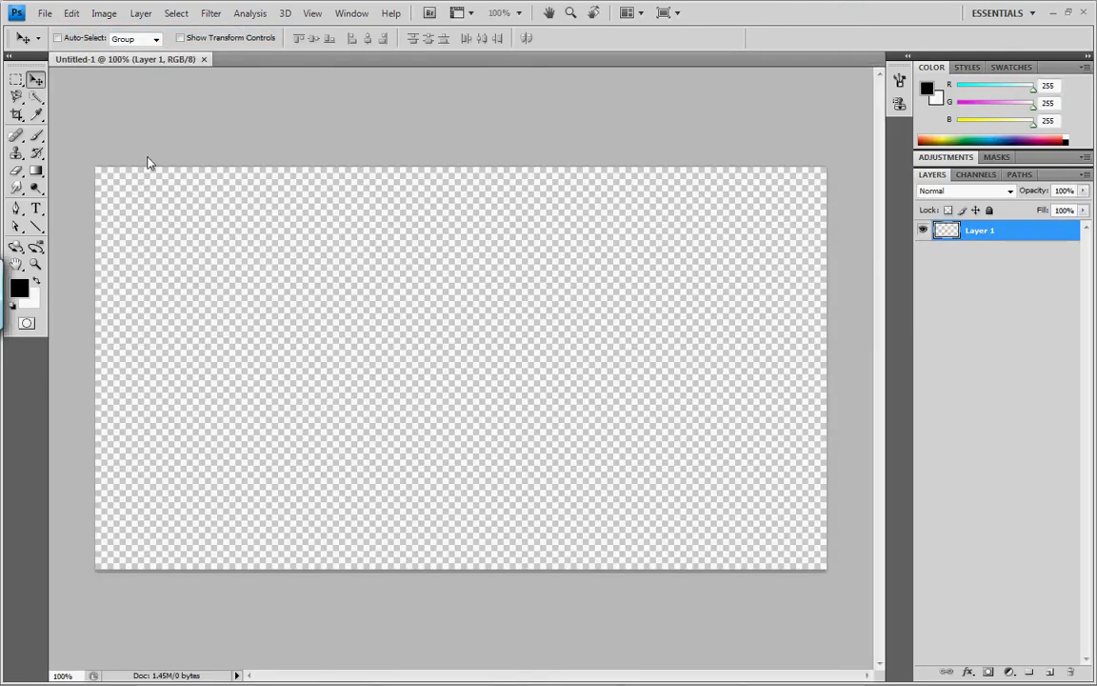
# Paste the copied zombie frame into Untitled-1 as Layer 1
pyautogui.click(71, 13)
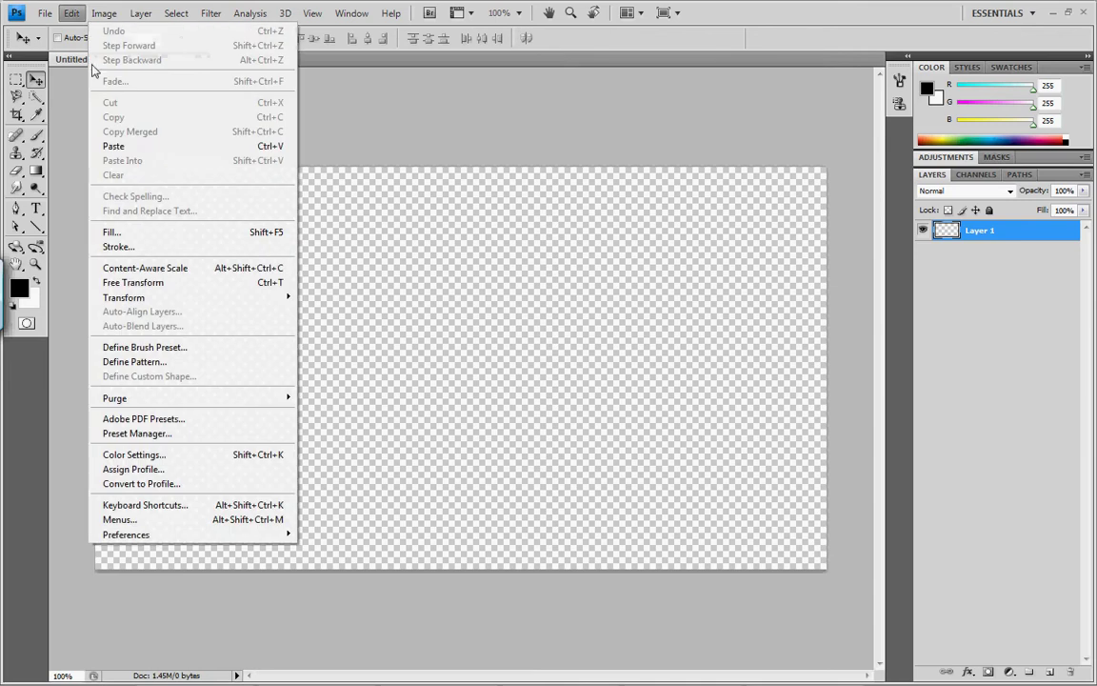
pyautogui.click(153, 148)
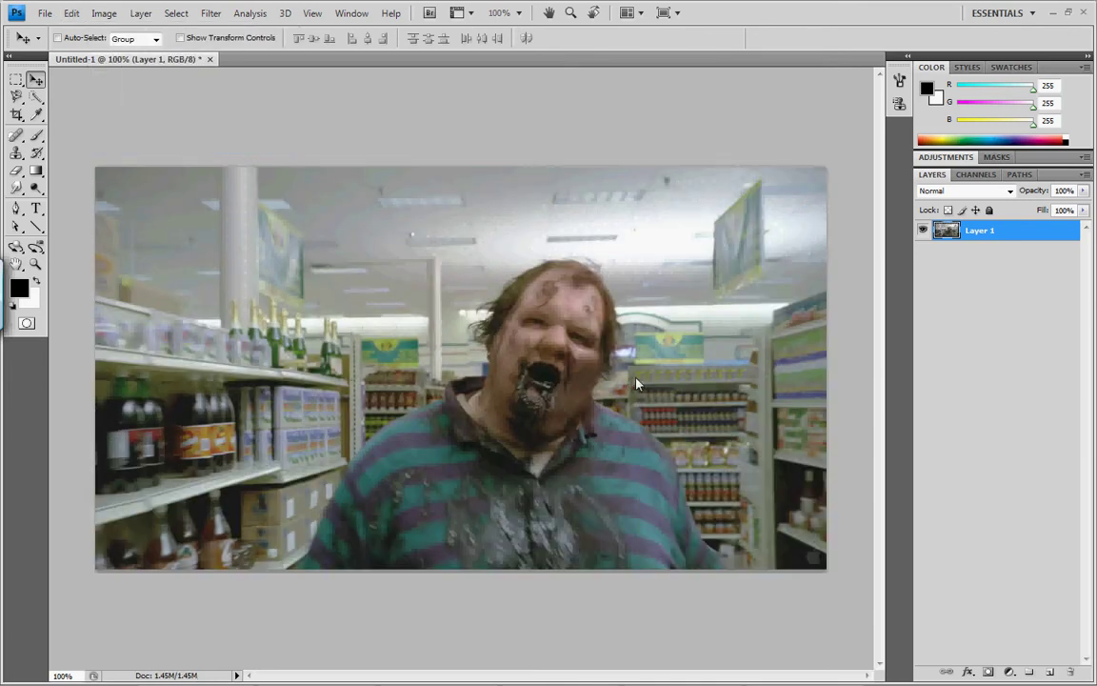
pyautogui.click(35, 97)
# Quick-select the store-aisle background on both sides of the zombie
pyautogui.moveTo(538, 212)
pyautogui.mouseDown()
pyautogui.moveTo(467, 276)
pyautogui.moveTo(445, 324)
pyautogui.moveTo(475, 369)
pyautogui.moveTo(409, 324)
pyautogui.moveTo(433, 390)
pyautogui.mouseUp()
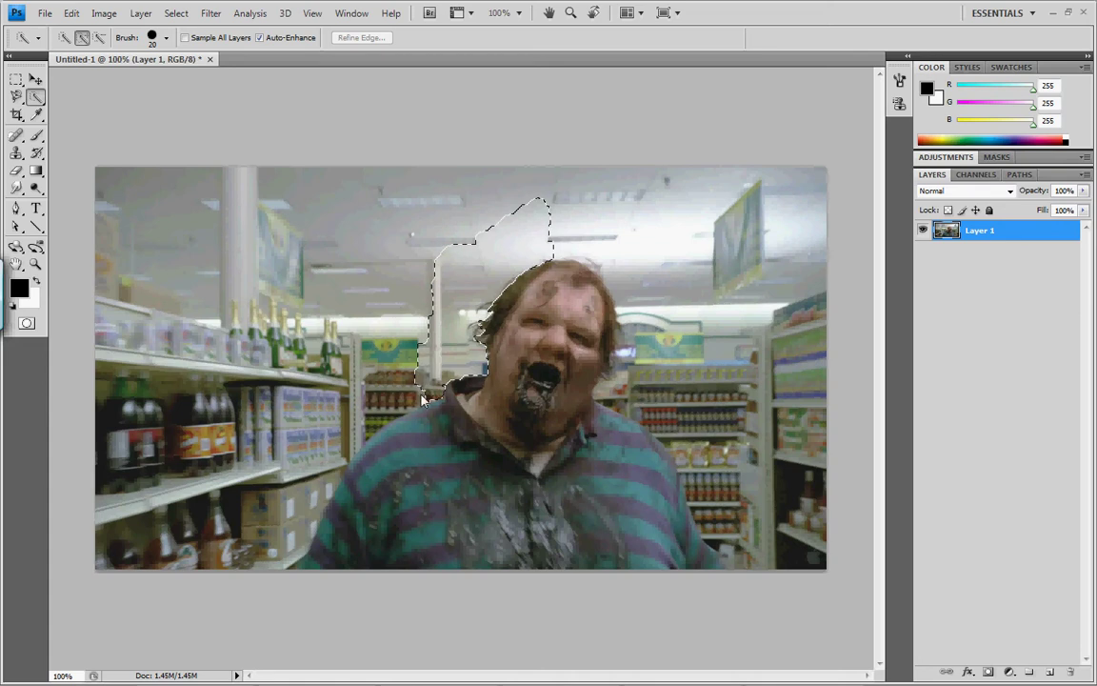
pyautogui.moveTo(305, 382)
pyautogui.mouseDown()
pyautogui.moveTo(276, 476)
pyautogui.moveTo(338, 459)
pyautogui.moveTo(300, 472)
pyautogui.moveTo(269, 460)
pyautogui.moveTo(162, 501)
pyautogui.moveTo(111, 557)
pyautogui.moveTo(100, 277)
pyautogui.moveTo(248, 200)
pyautogui.moveTo(421, 233)
pyautogui.mouseUp()
pyautogui.moveTo(655, 240)
pyautogui.mouseDown()
pyautogui.moveTo(693, 240)
pyautogui.moveTo(644, 379)
pyautogui.moveTo(617, 402)
pyautogui.moveTo(703, 436)
pyautogui.moveTo(752, 434)
pyautogui.mouseUp()
pyautogui.moveTo(743, 493)
pyautogui.mouseDown()
pyautogui.moveTo(745, 559)
pyautogui.moveTo(723, 547)
pyautogui.moveTo(690, 472)
pyautogui.moveTo(702, 499)
pyautogui.moveTo(761, 488)
pyautogui.moveTo(794, 404)
pyautogui.moveTo(803, 562)
pyautogui.mouseUp()
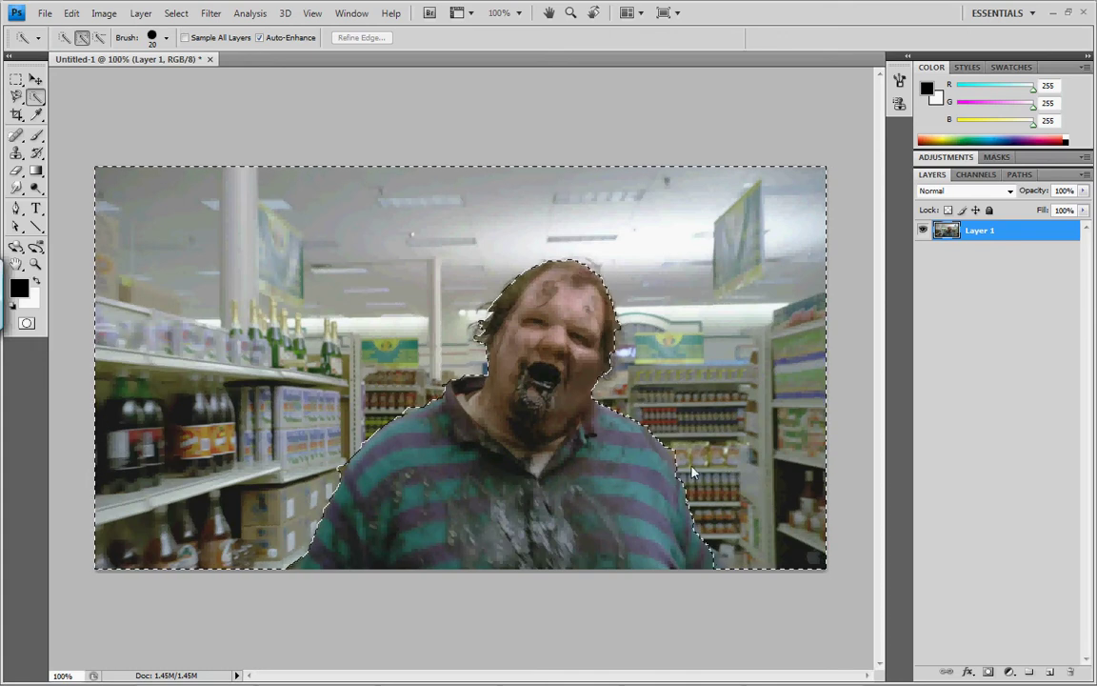
pyautogui.moveTo(676, 455)
pyautogui.mouseDown()
pyautogui.moveTo(609, 369)
pyautogui.moveTo(602, 276)
pyautogui.mouseUp()
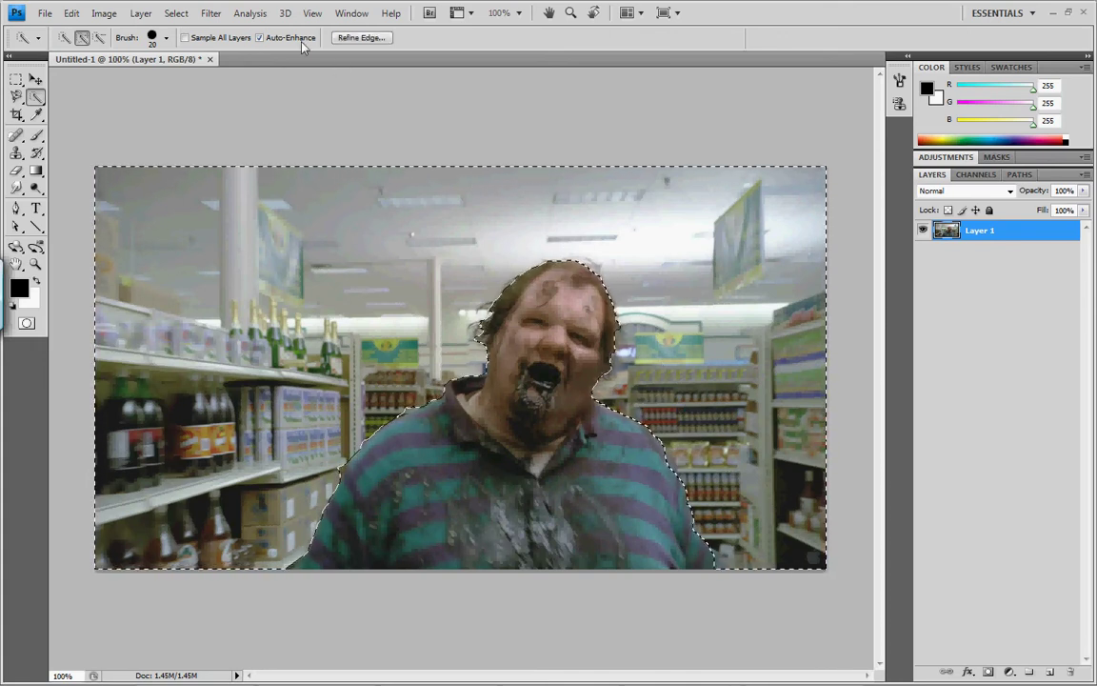
# Invert the selection and add a layer mask hiding the background
pyautogui.click(176, 14)
pyautogui.click(101, 77)
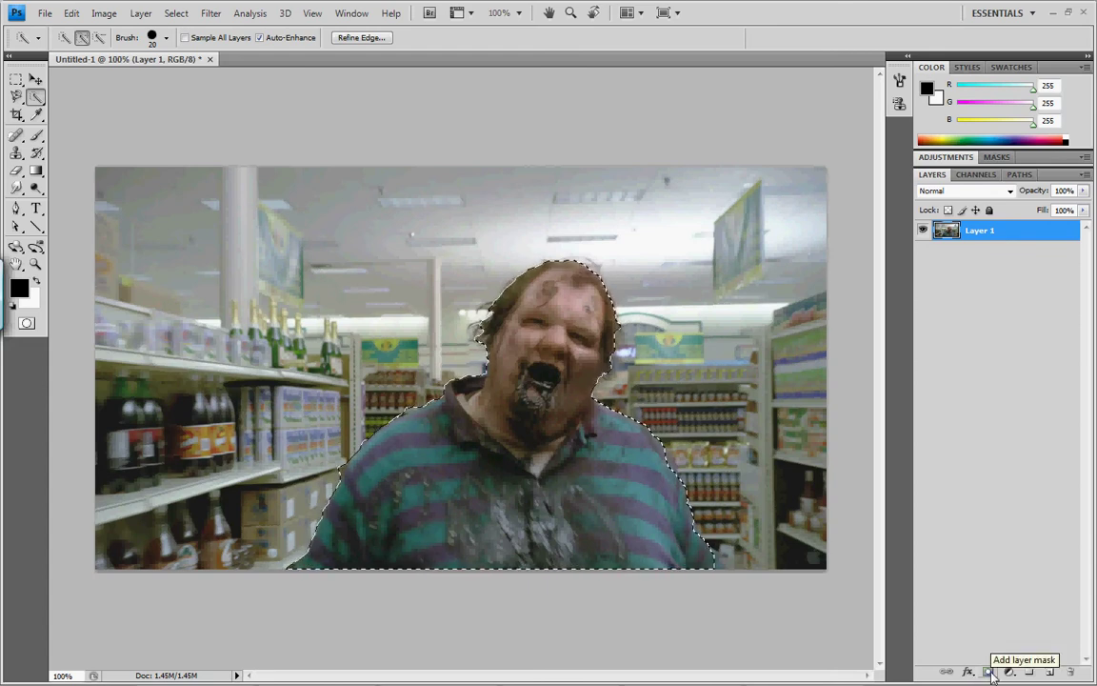
pyautogui.click(989, 672)
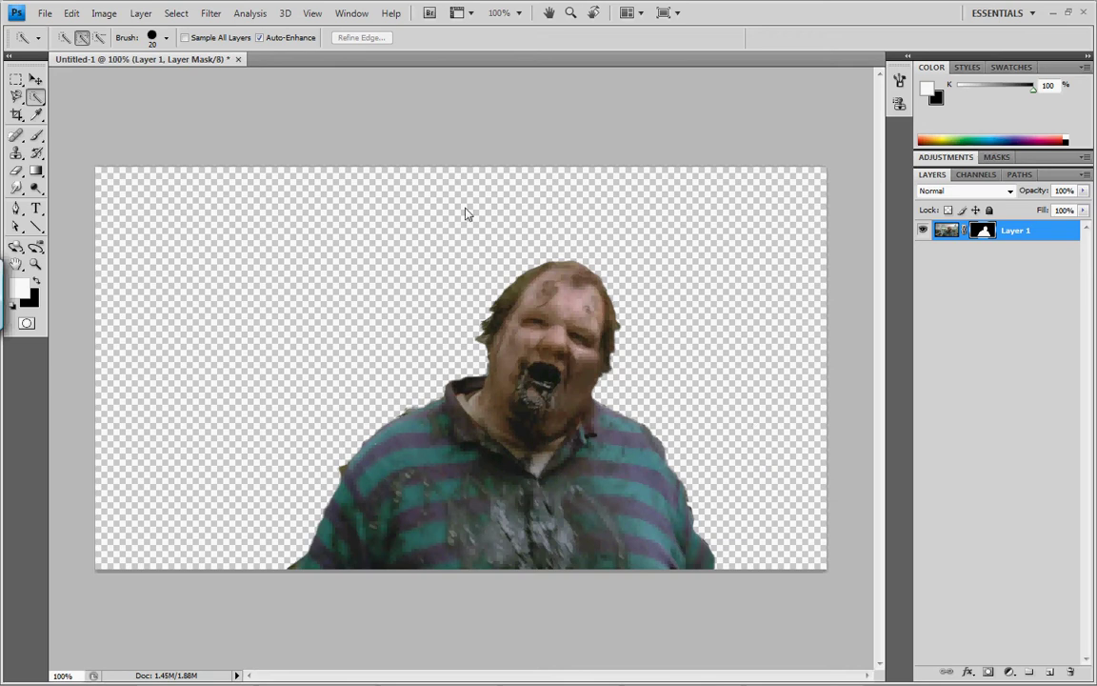
# Open Car Ride.JPG from the Desktop
pyautogui.click(43, 14)
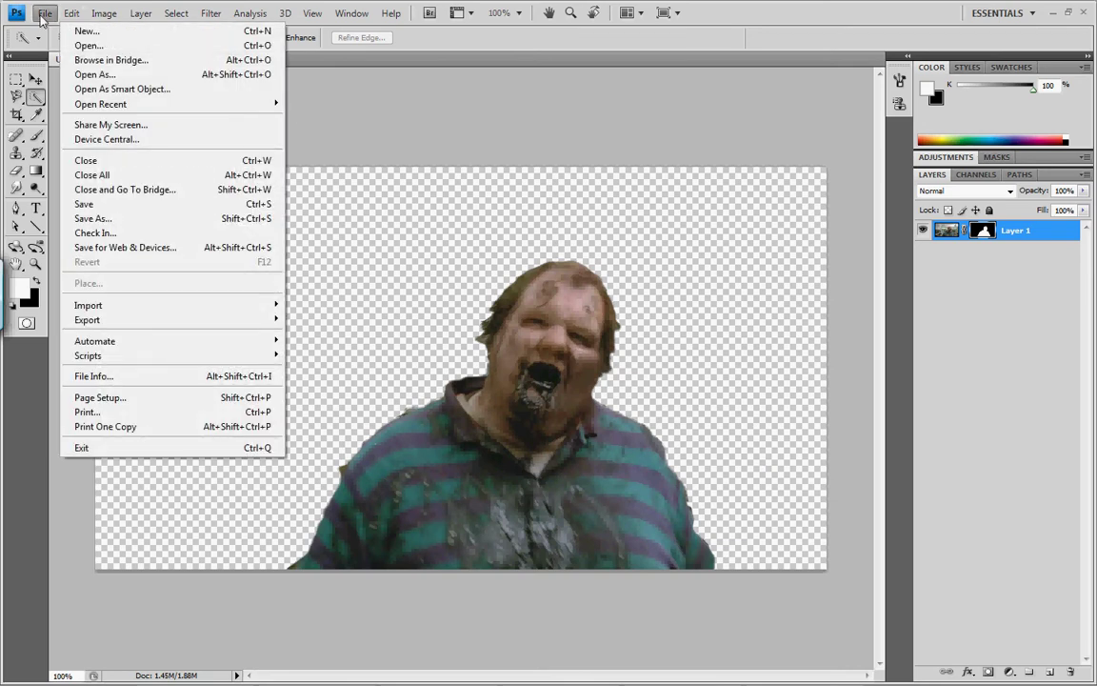
pyautogui.click(99, 50)
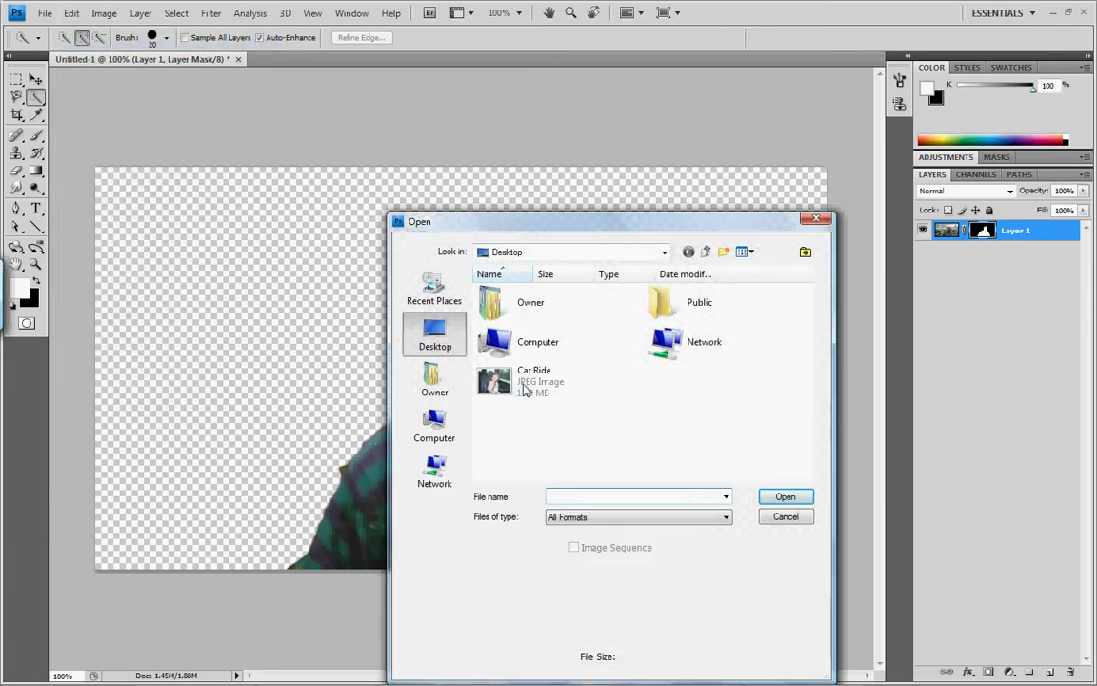
pyautogui.doubleClick(537, 378)
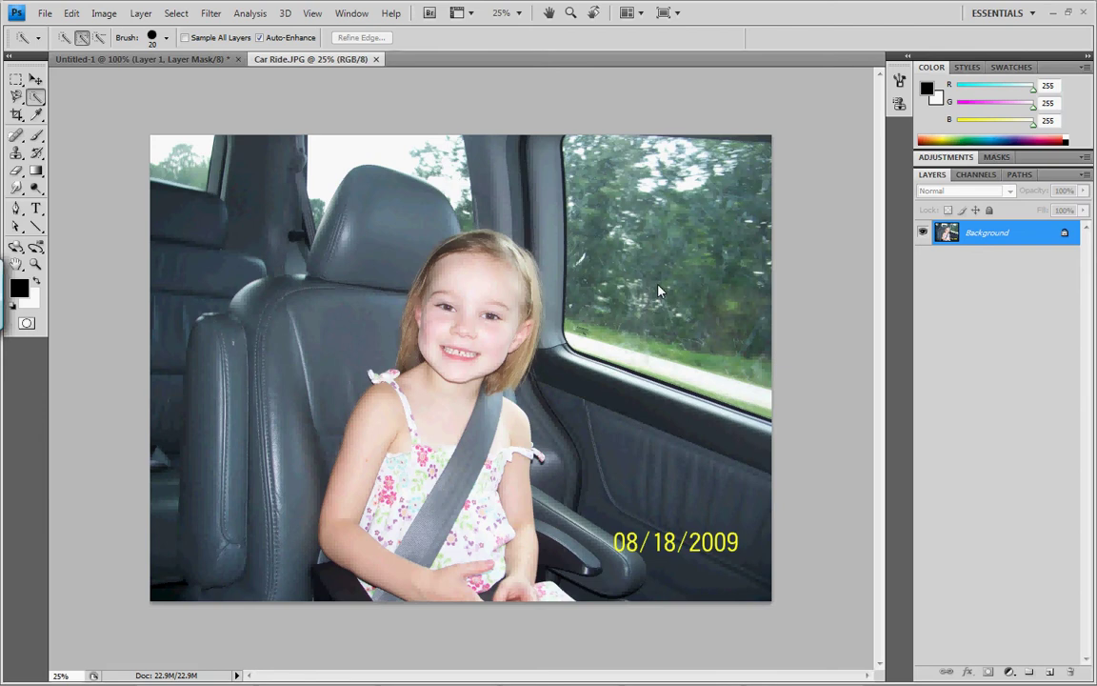
# Float all documents in windows and place Car Ride.JPG to the right of Untitled-1
pyautogui.click(350, 12)
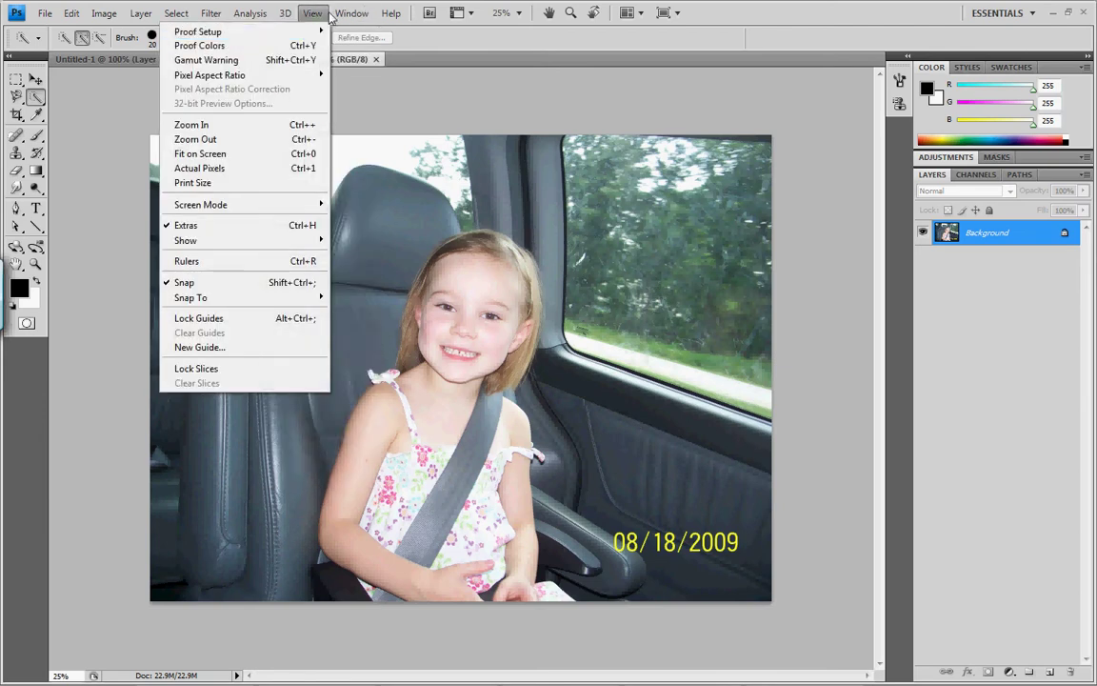
pyautogui.moveTo(335, 33)
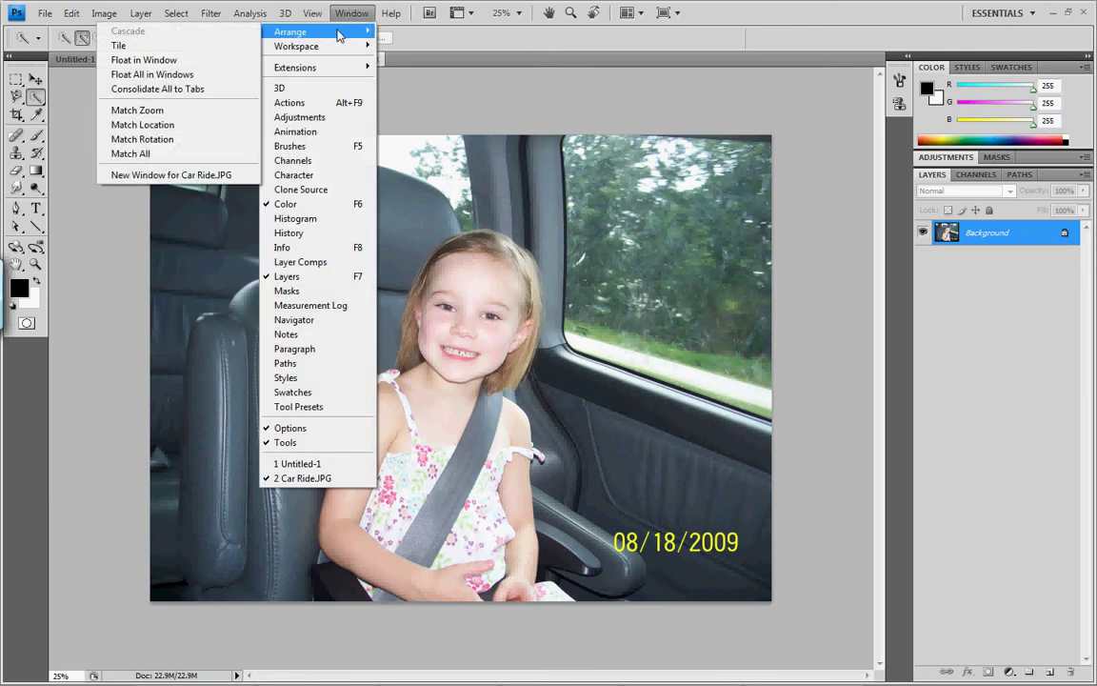
pyautogui.click(163, 76)
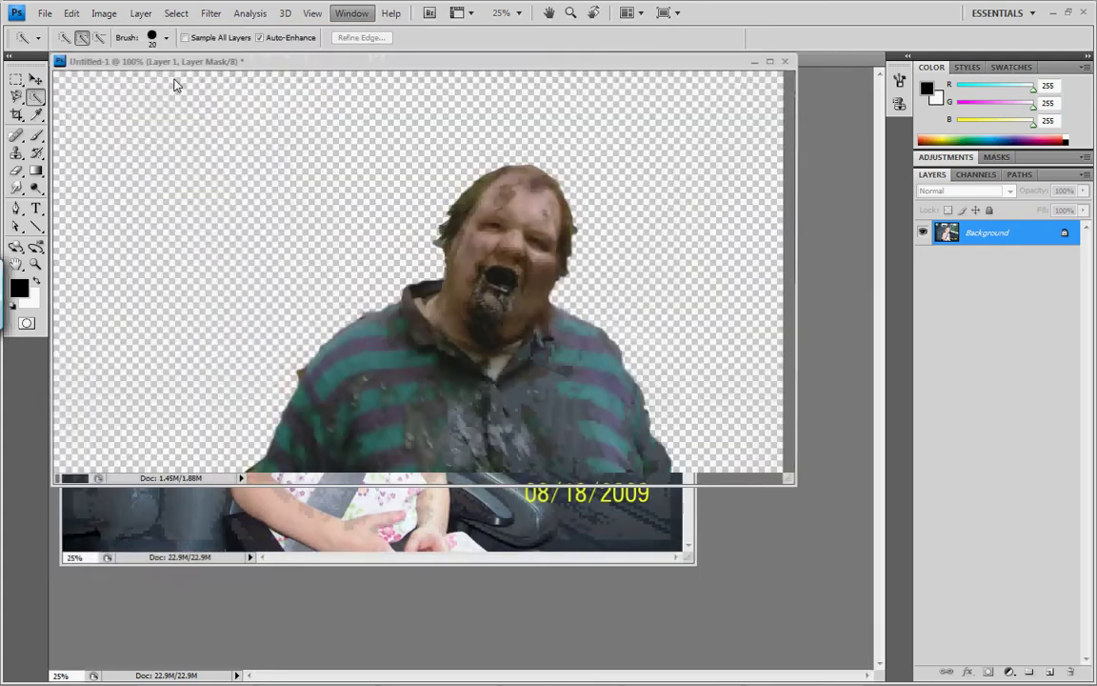
pyautogui.moveTo(279, 86); pyautogui.dragTo(426, 96)
pyautogui.moveTo(537, 123); pyautogui.dragTo(559, 123)
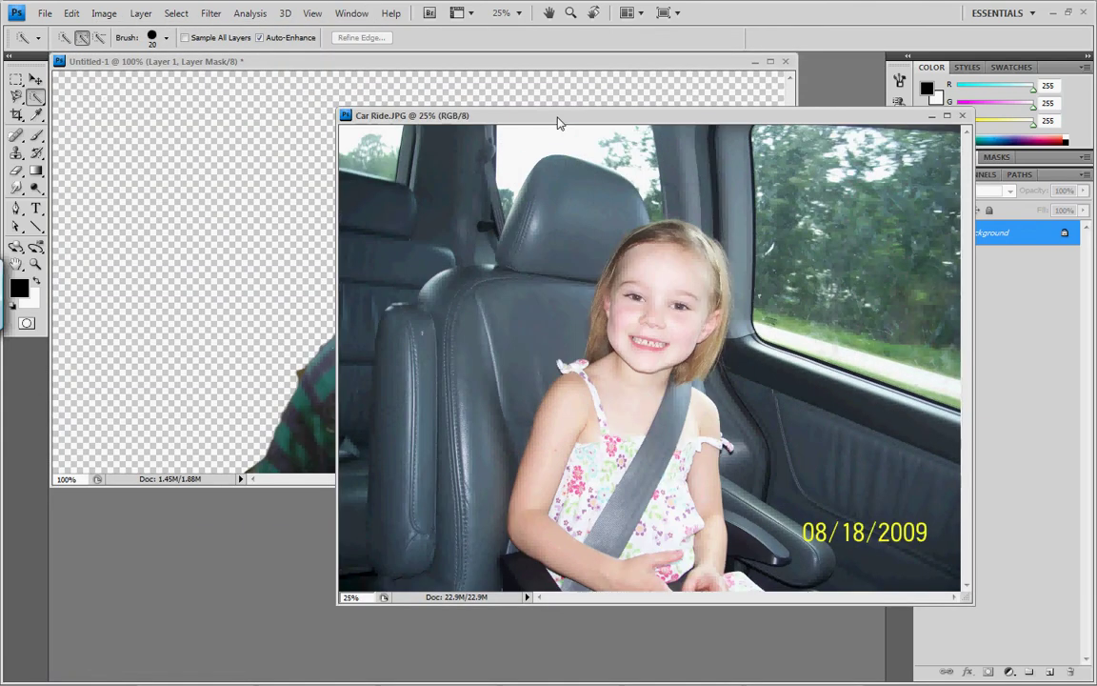
pyautogui.moveTo(306, 68); pyautogui.dragTo(222, 55)
# Drag the masked zombie layer from Untitled-1 into Car Ride.JPG with the Move tool
pyautogui.click(33, 81)
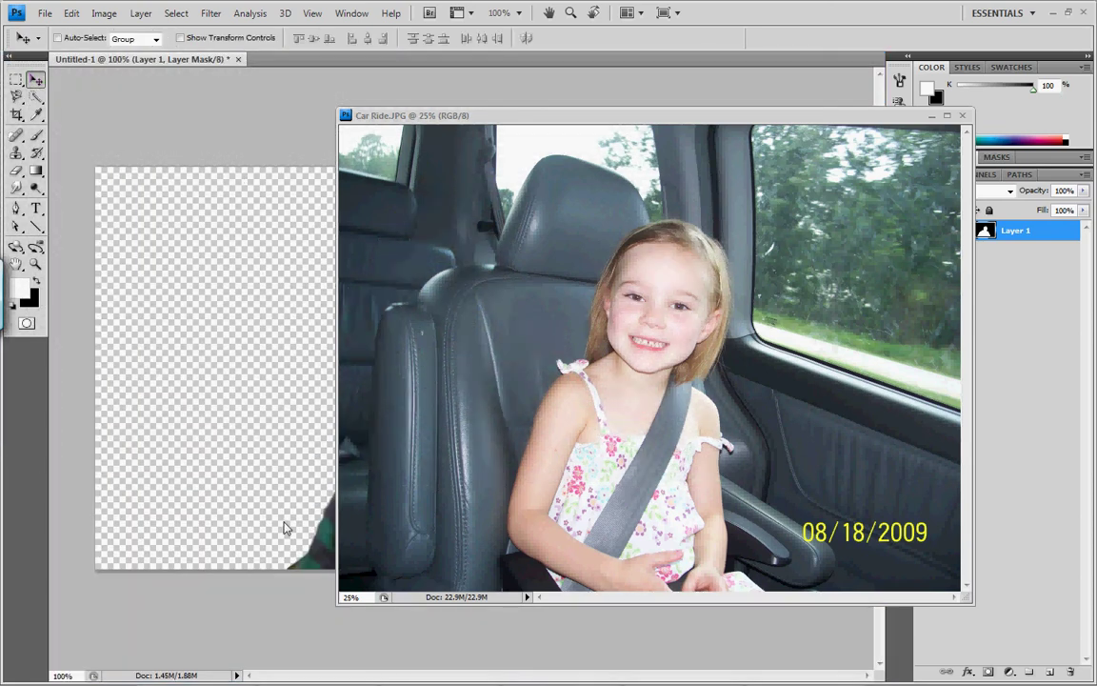
pyautogui.moveTo(340, 530); pyautogui.dragTo(543, 489)
pyautogui.moveTo(848, 402); pyautogui.dragTo(837, 374)
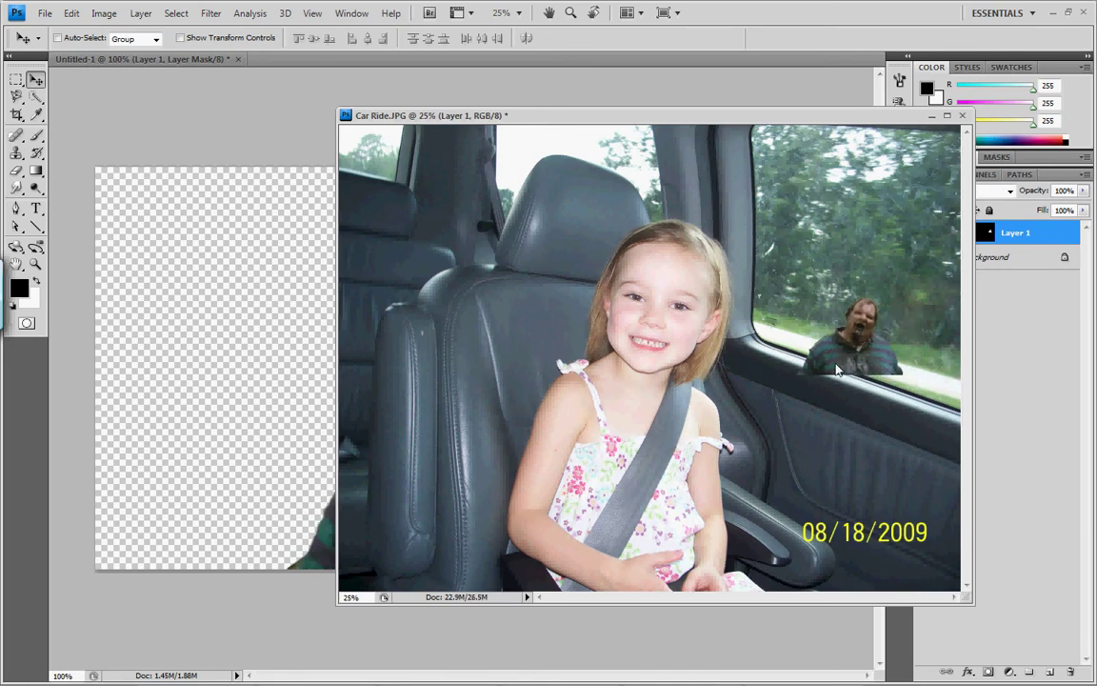
# Free-transform the zombie, stretching him to about 229% × 251%
pyautogui.hotkey('ctrl', 't')
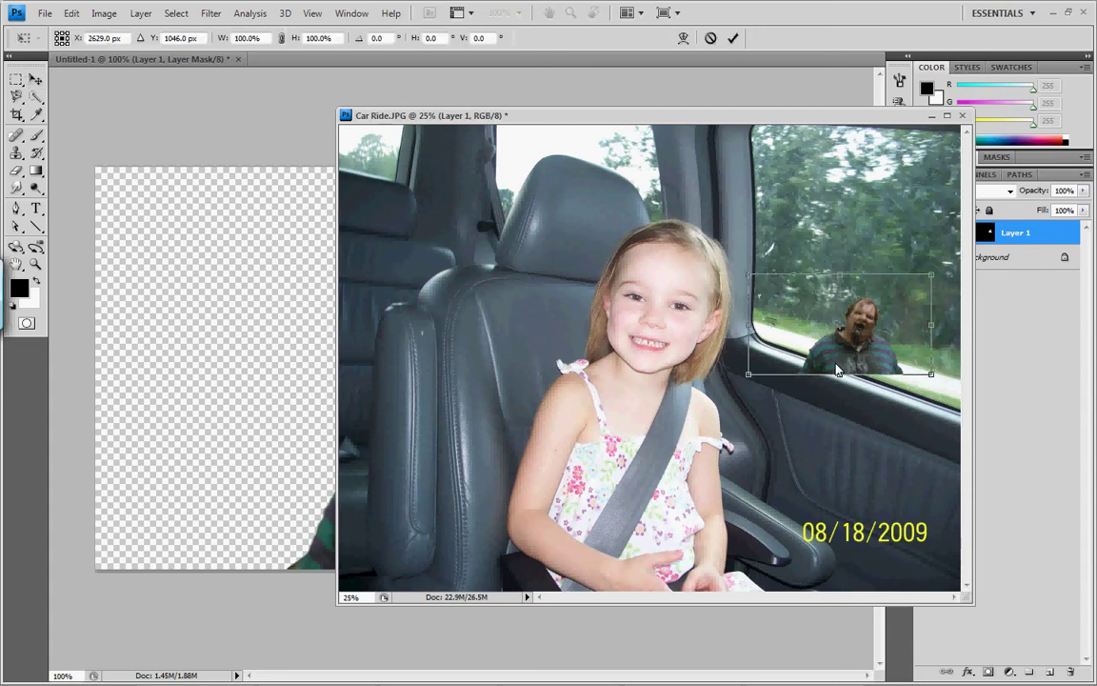
pyautogui.moveTo(600, 115); pyautogui.dragTo(383, 104)
pyautogui.moveTo(742, 595); pyautogui.dragTo(903, 627)
pyautogui.moveTo(627, 282); pyautogui.dragTo(626, 198)
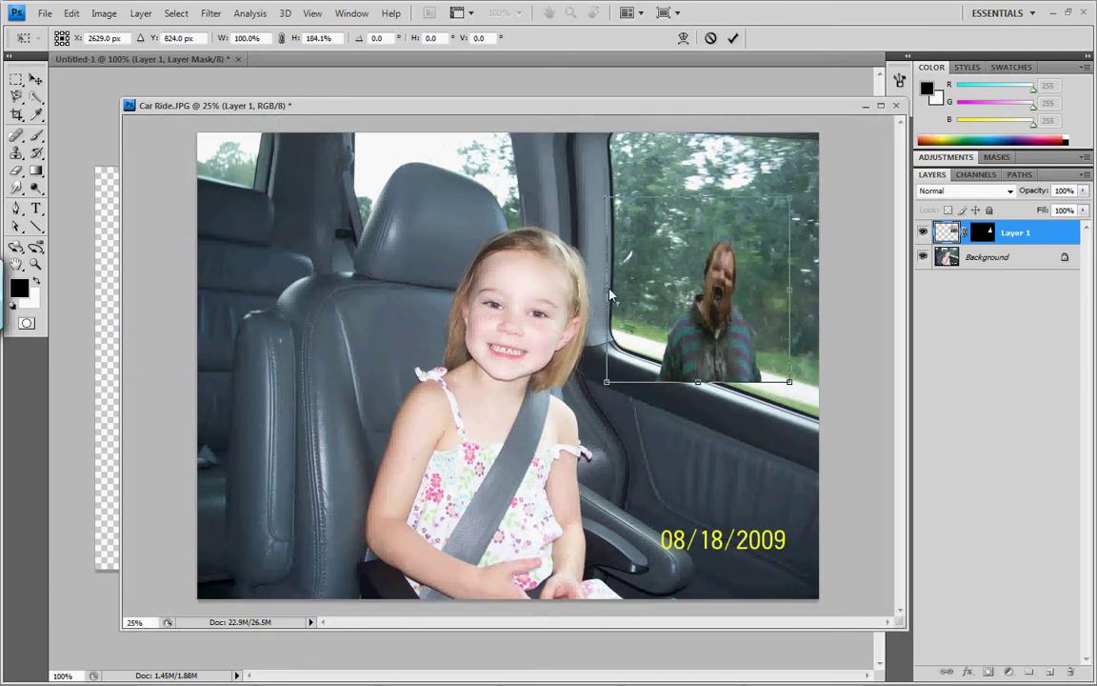
pyautogui.moveTo(608, 290); pyautogui.dragTo(375, 288)
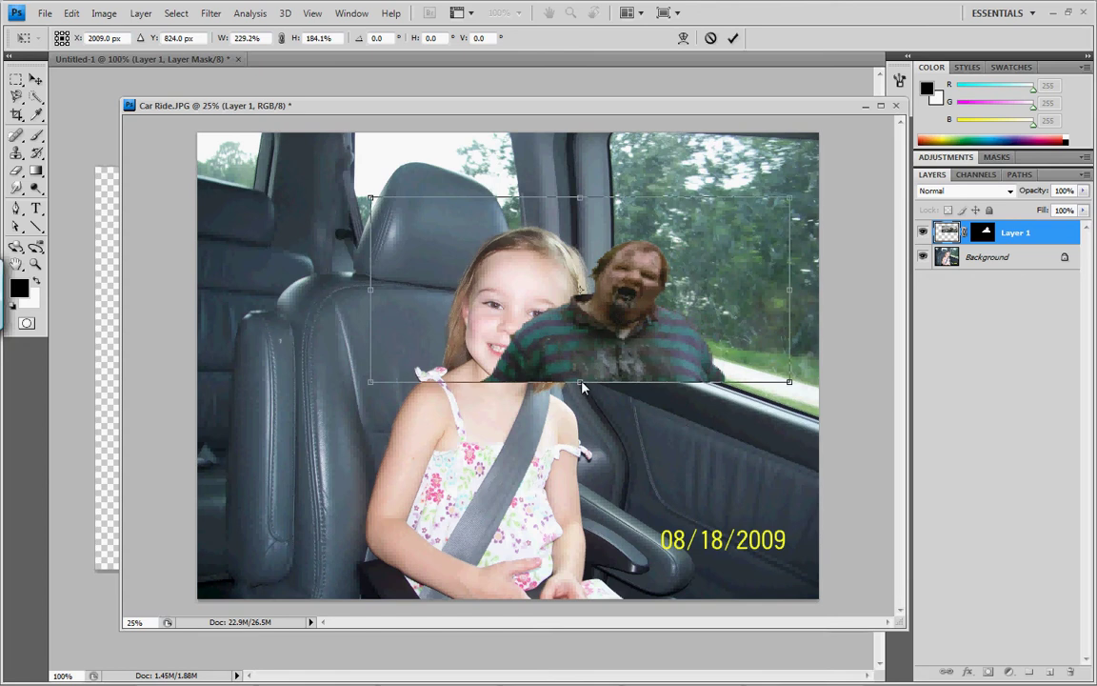
pyautogui.moveTo(524, 382); pyautogui.dragTo(533, 444)
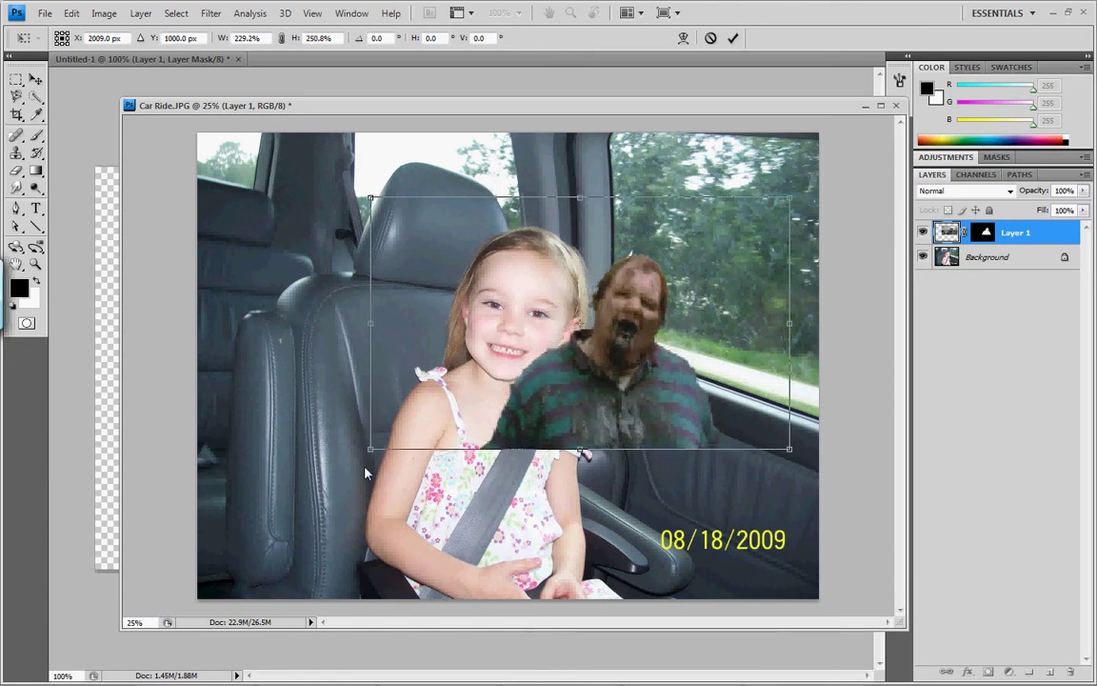
# Tilt the zombie roughly 15° and move him onto the car's side window
pyautogui.moveTo(360, 460); pyautogui.dragTo(317, 401)
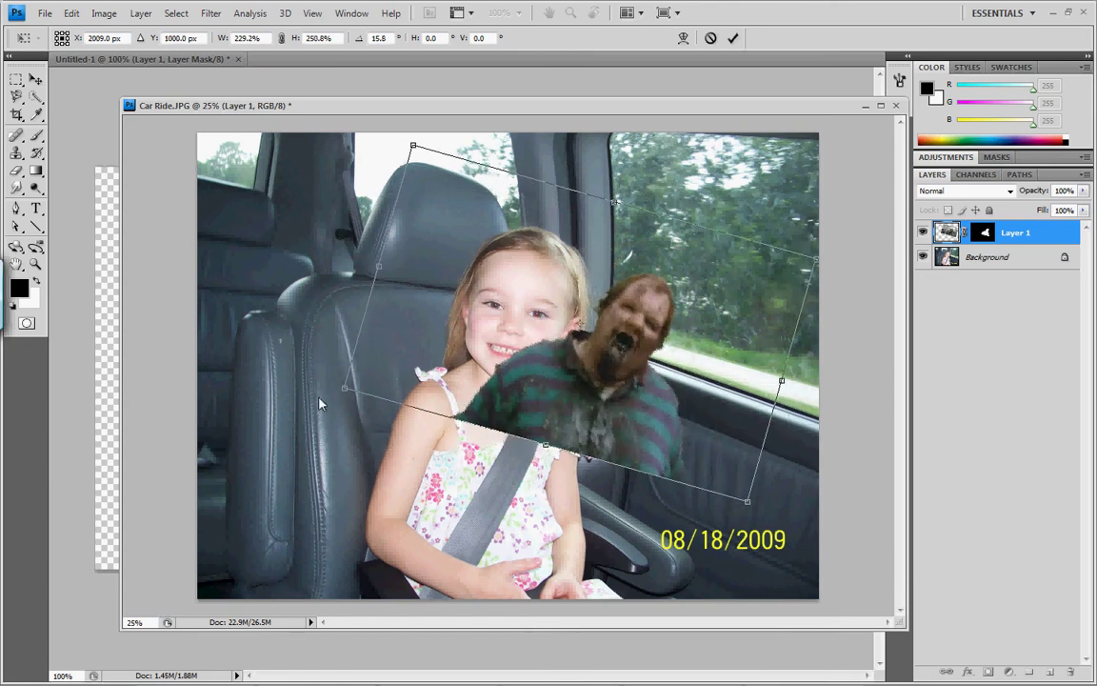
pyautogui.moveTo(492, 358); pyautogui.dragTo(377, 324)
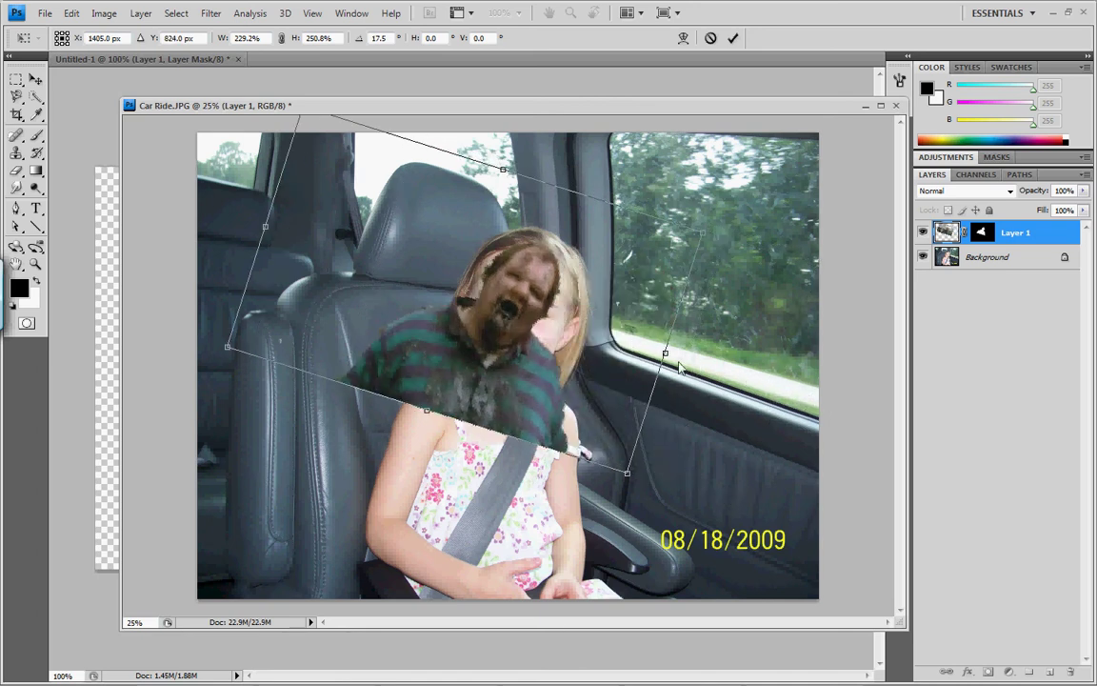
pyautogui.moveTo(439, 328); pyautogui.dragTo(710, 260)
pyautogui.moveTo(747, 299); pyautogui.dragTo(749, 316)
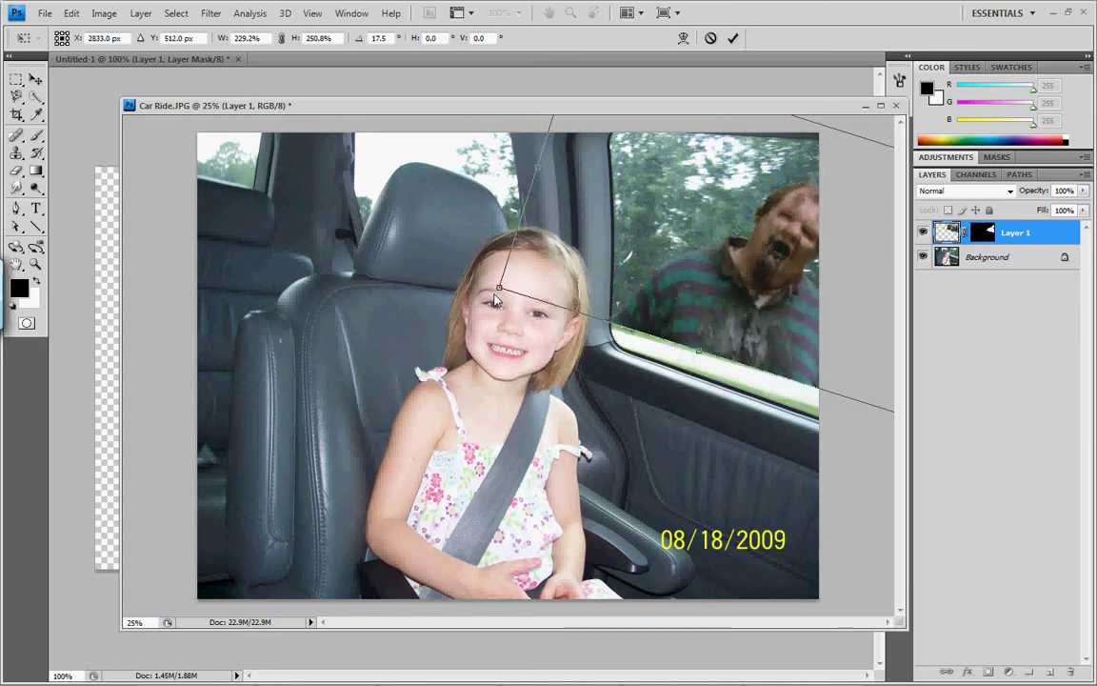
pyautogui.moveTo(492, 301); pyautogui.dragTo(494, 307)
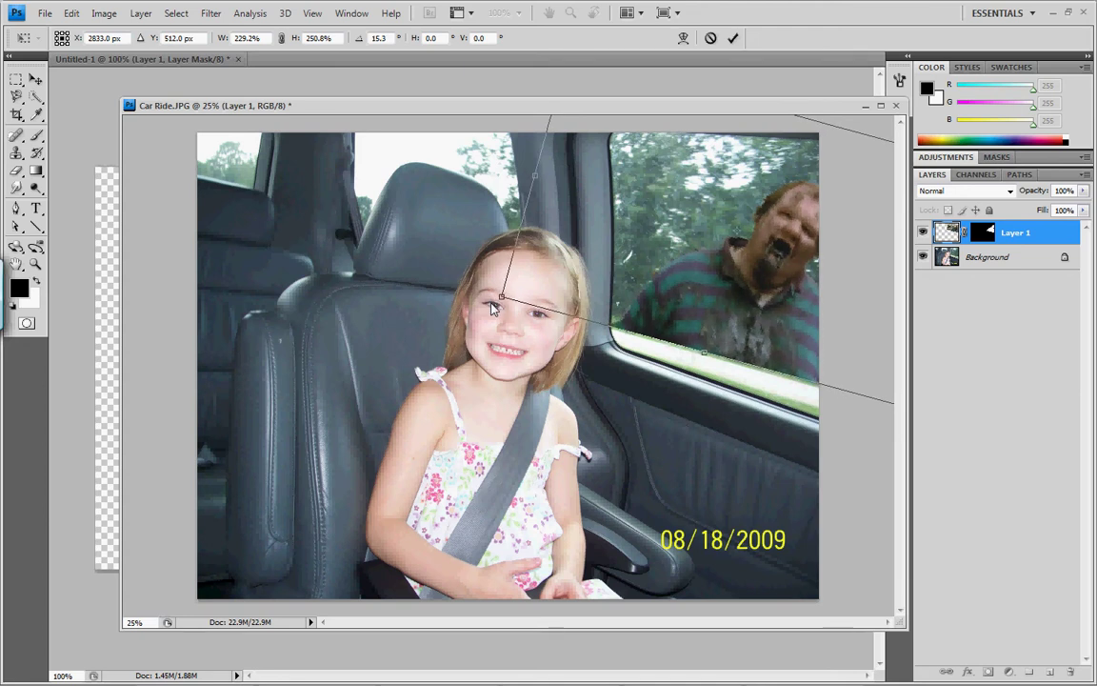
# Flip the zombie horizontally, rotate and shift him in the window, then apply the transform
pyautogui.rightClick(693, 264)
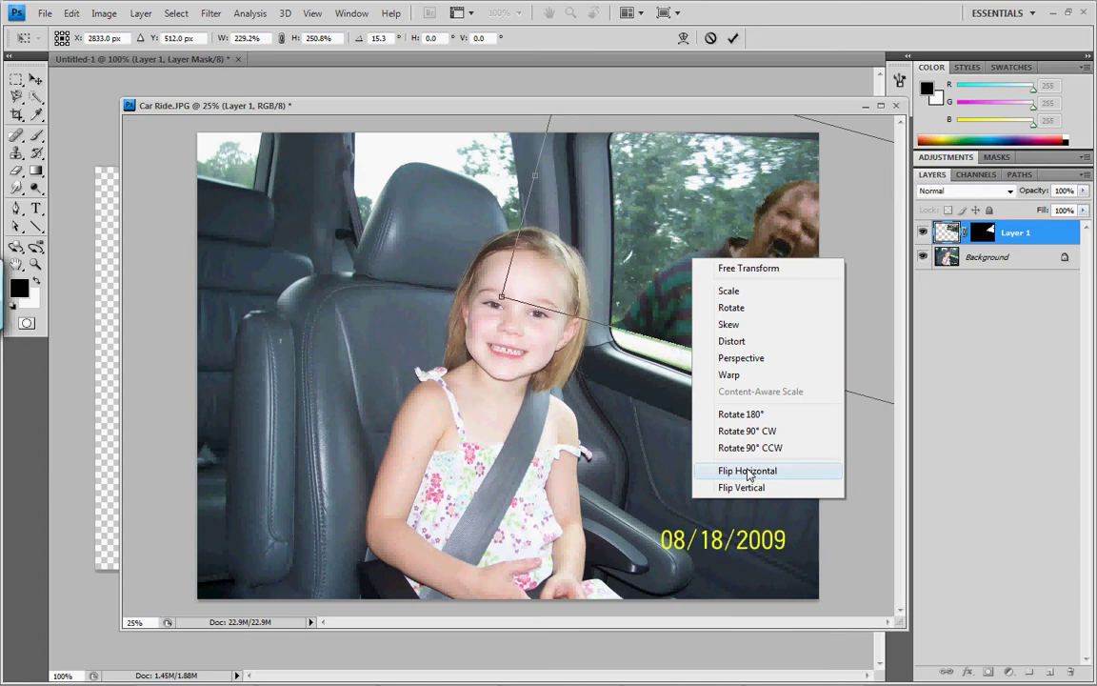
pyautogui.click(749, 472)
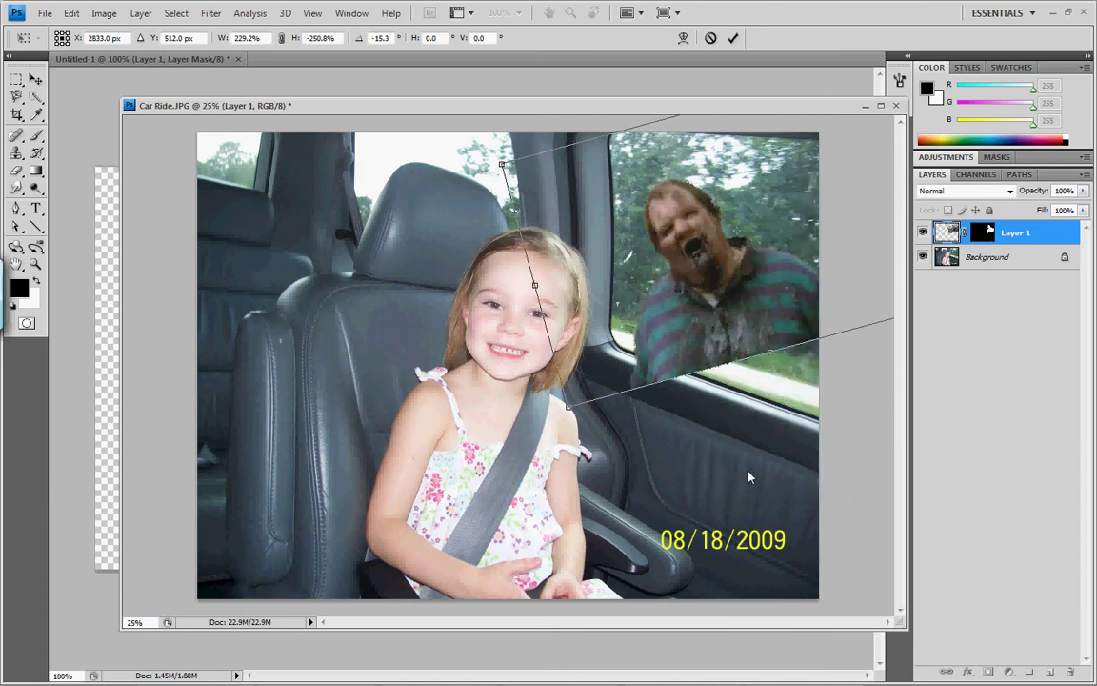
pyautogui.moveTo(568, 427); pyautogui.dragTo(442, 275)
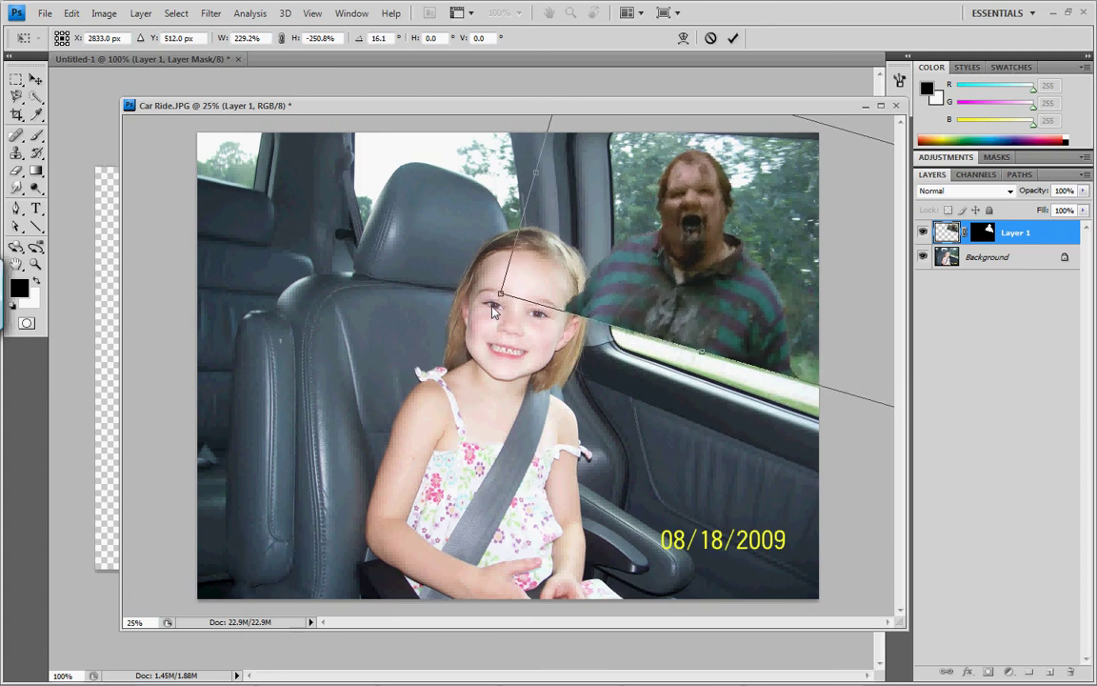
pyautogui.moveTo(698, 309); pyautogui.dragTo(723, 325)
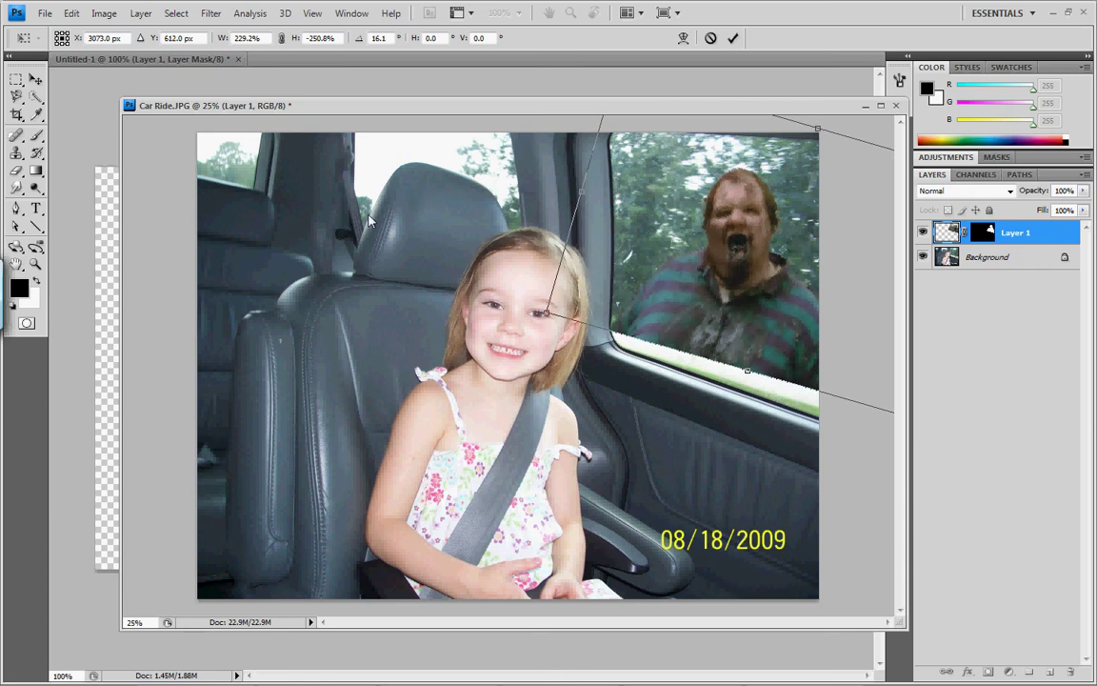
pyautogui.click(34, 76)
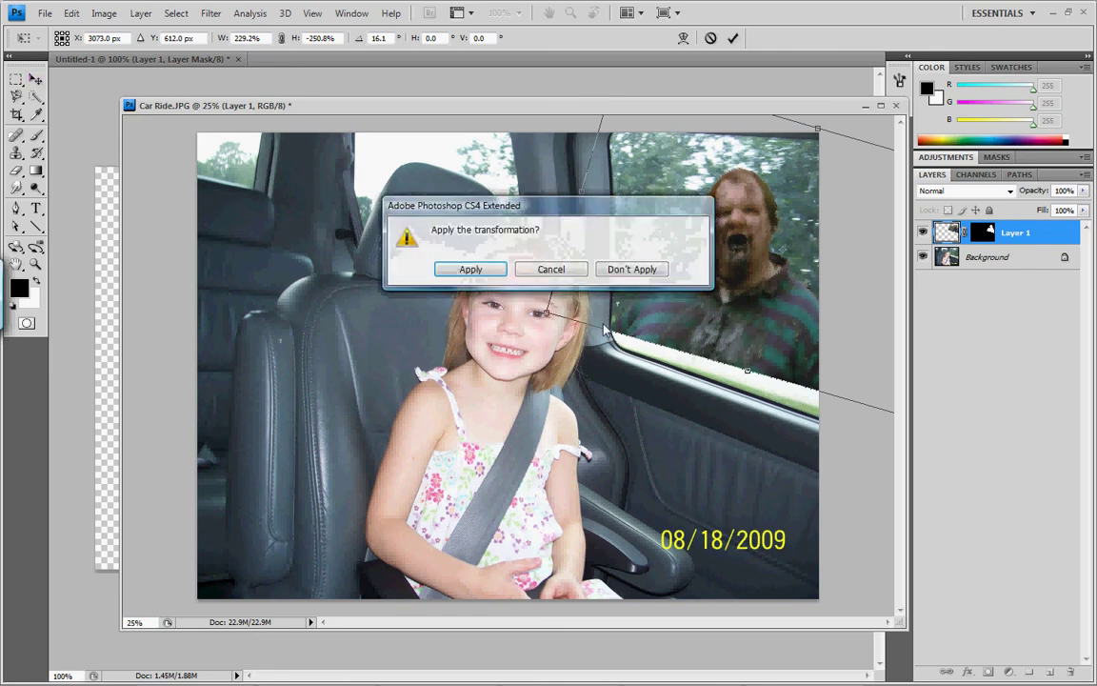
pyautogui.click(471, 269)
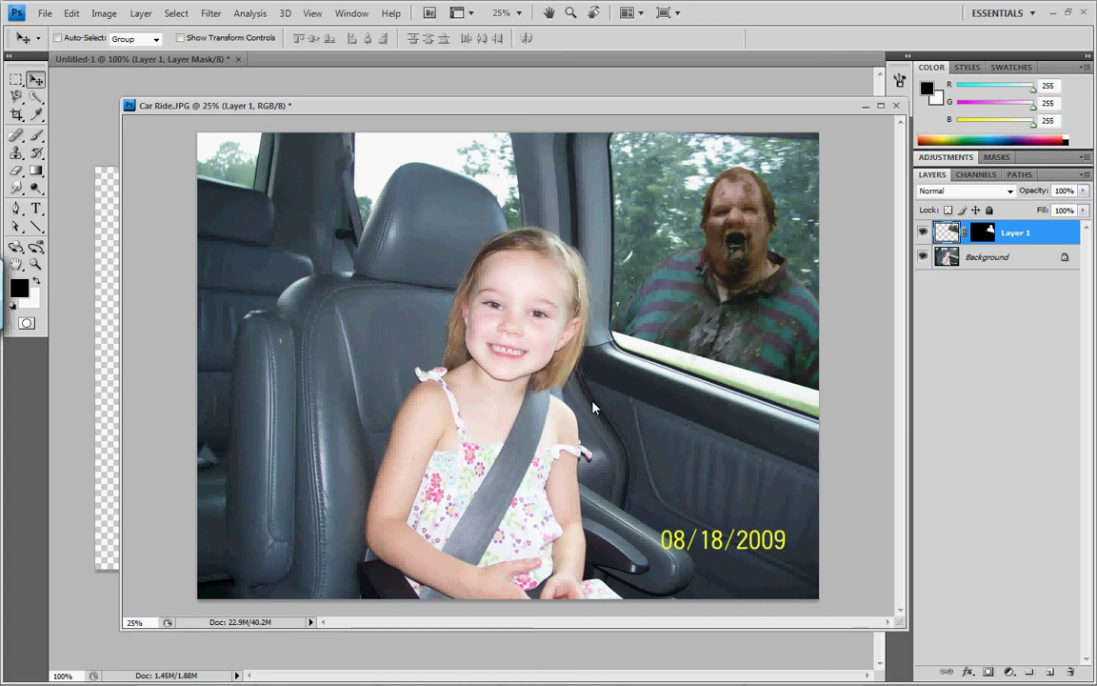
# In Hue/Saturation, set Cyans to Hue -148 and Saturation -78
pyautogui.hotkey('ctrl', 'u')
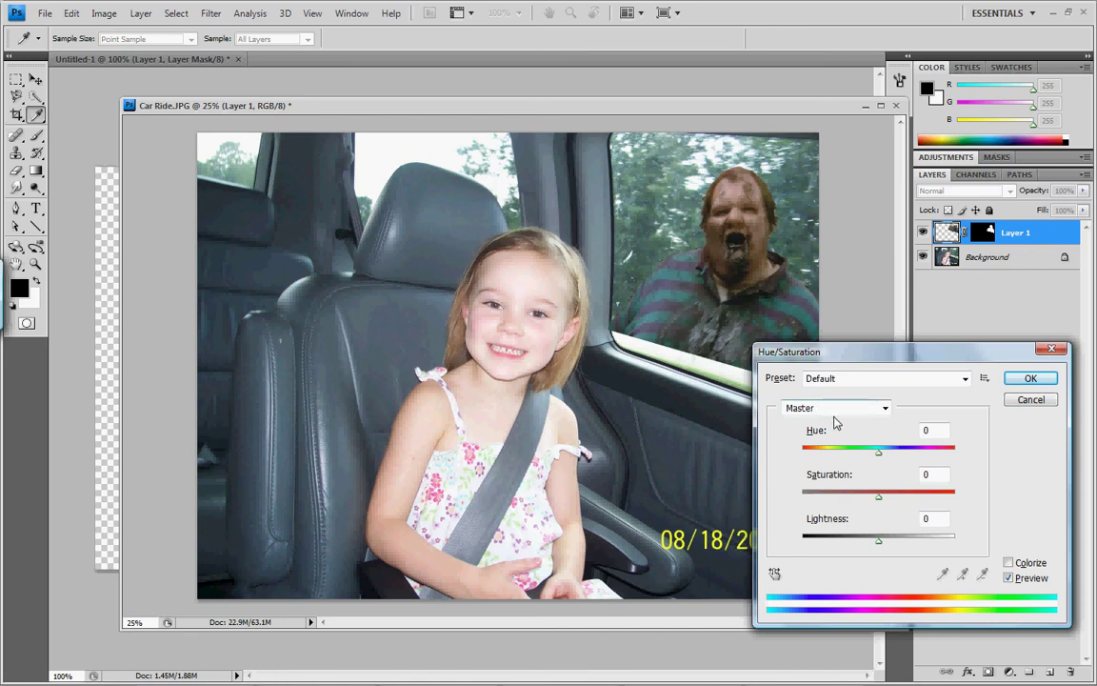
pyautogui.click(885, 409)
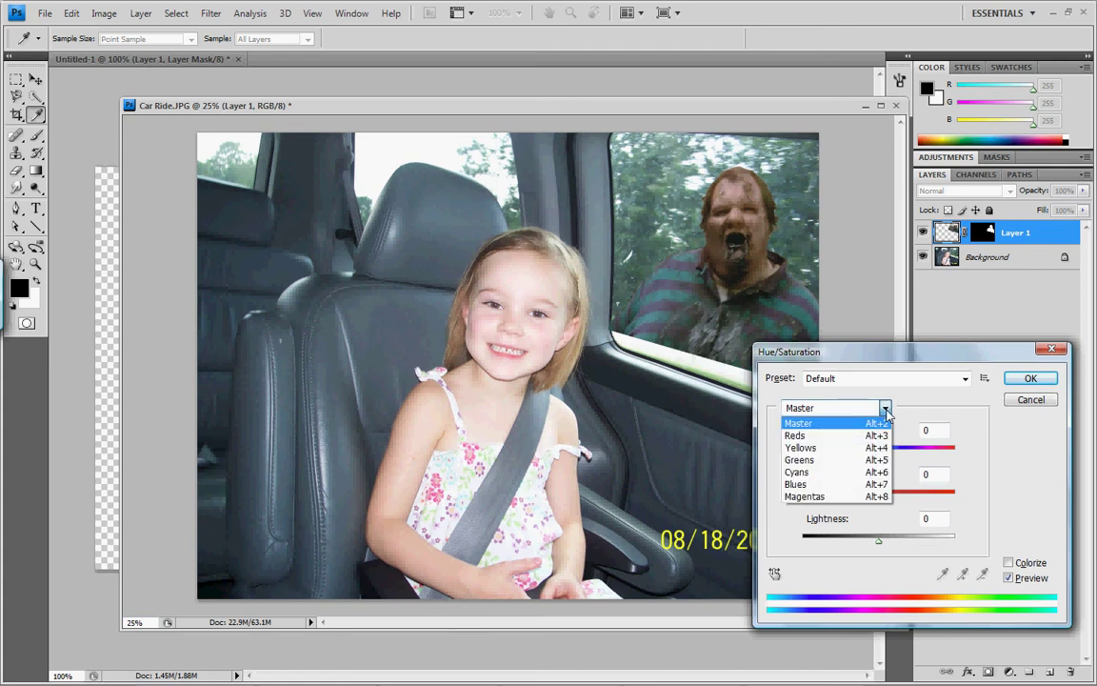
pyautogui.click(826, 473)
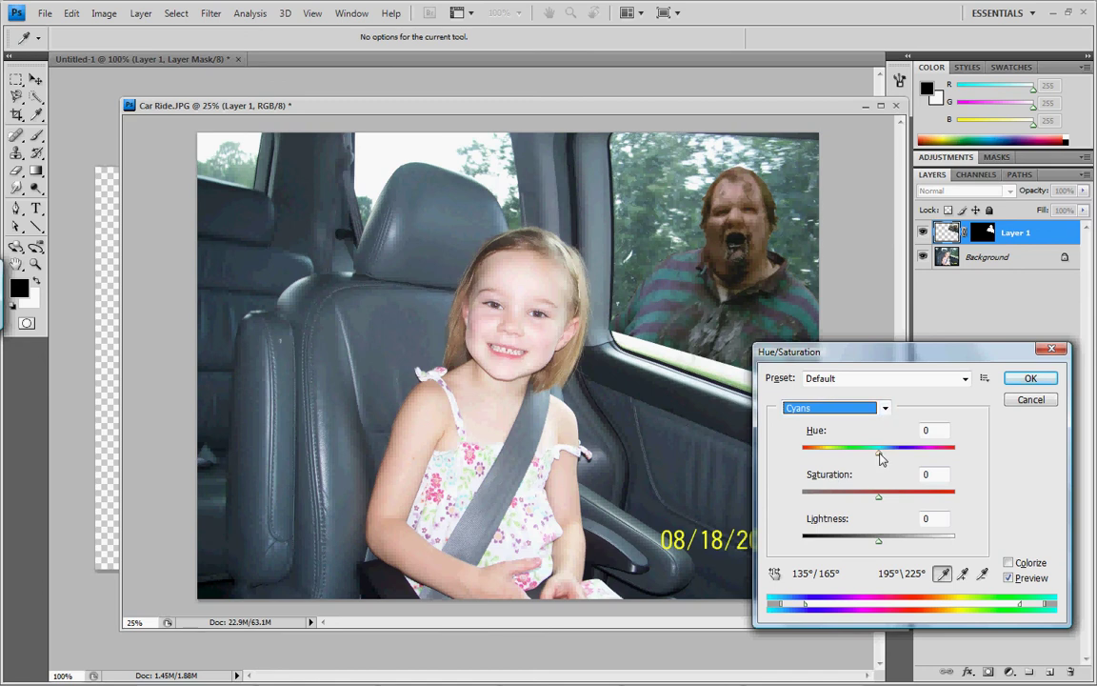
pyautogui.moveTo(880, 455); pyautogui.dragTo(812, 455)
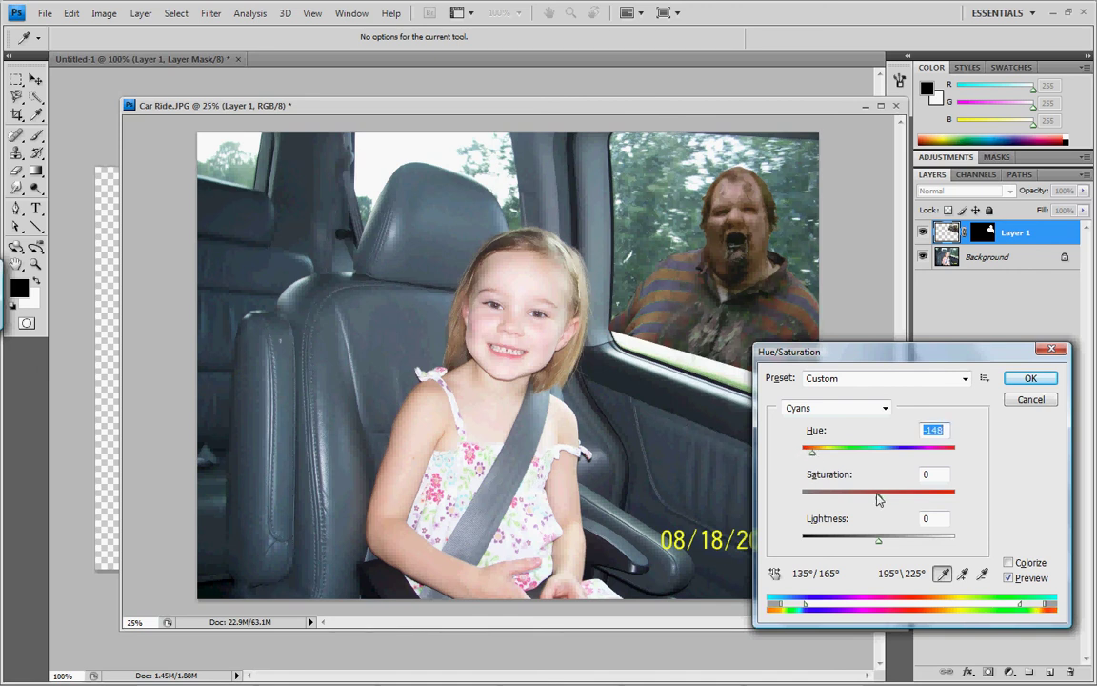
pyautogui.moveTo(879, 499); pyautogui.dragTo(815, 502)
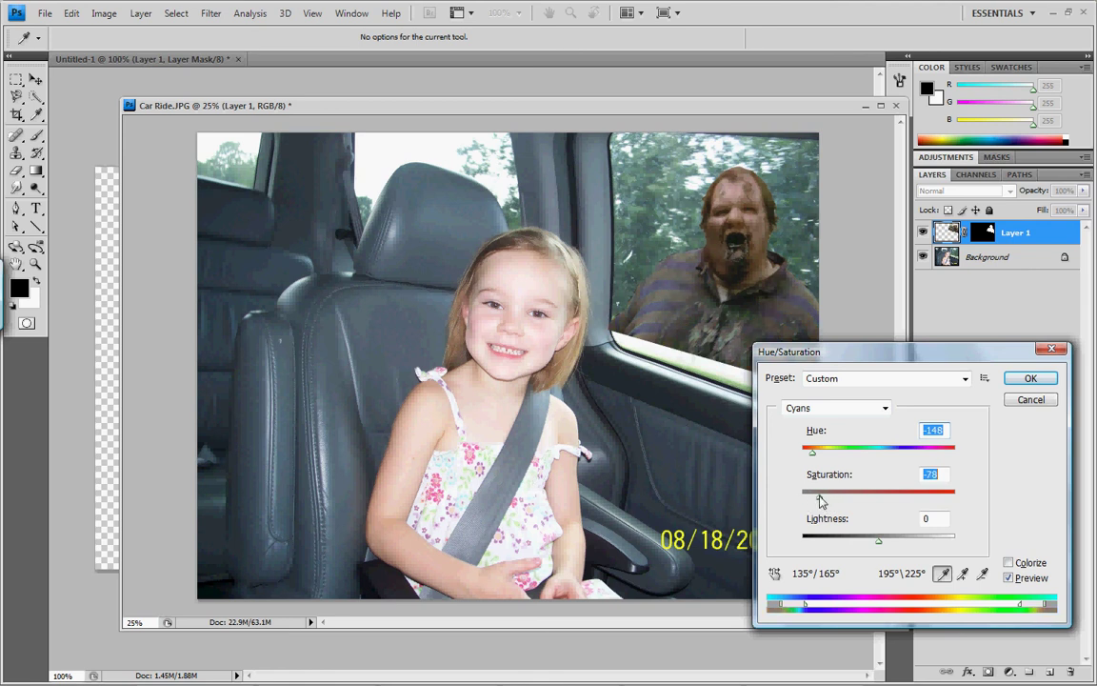
# Set Blues to Hue -109 and confirm the Hue/Saturation change
pyautogui.click(884, 407)
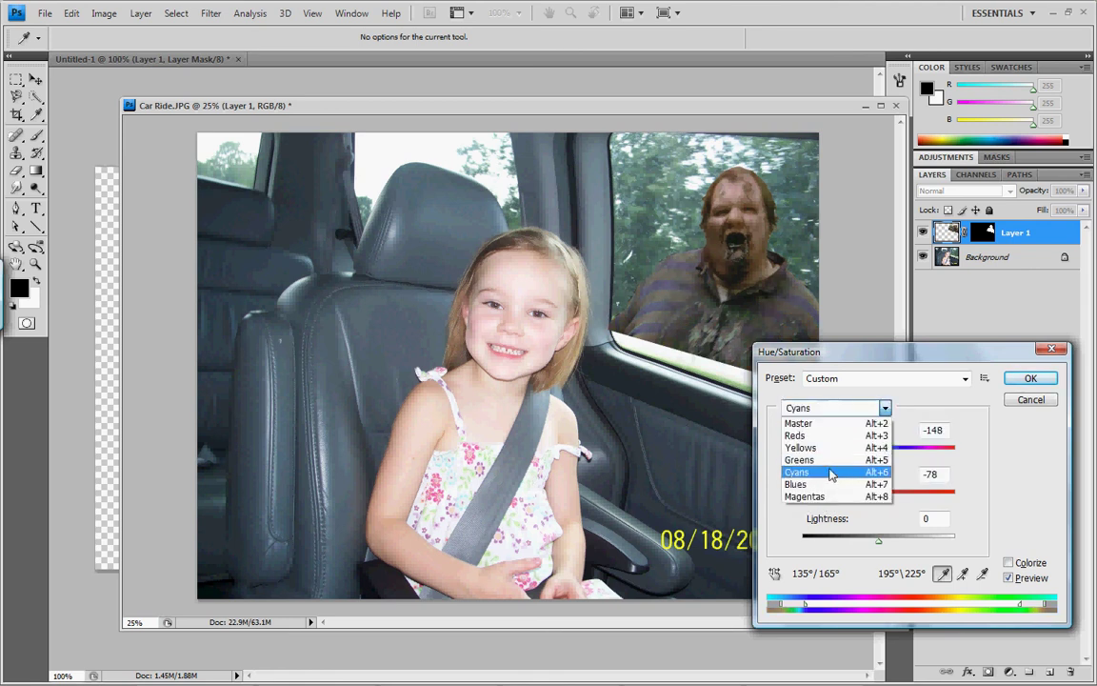
pyautogui.click(833, 484)
pyautogui.moveTo(881, 459); pyautogui.dragTo(825, 459)
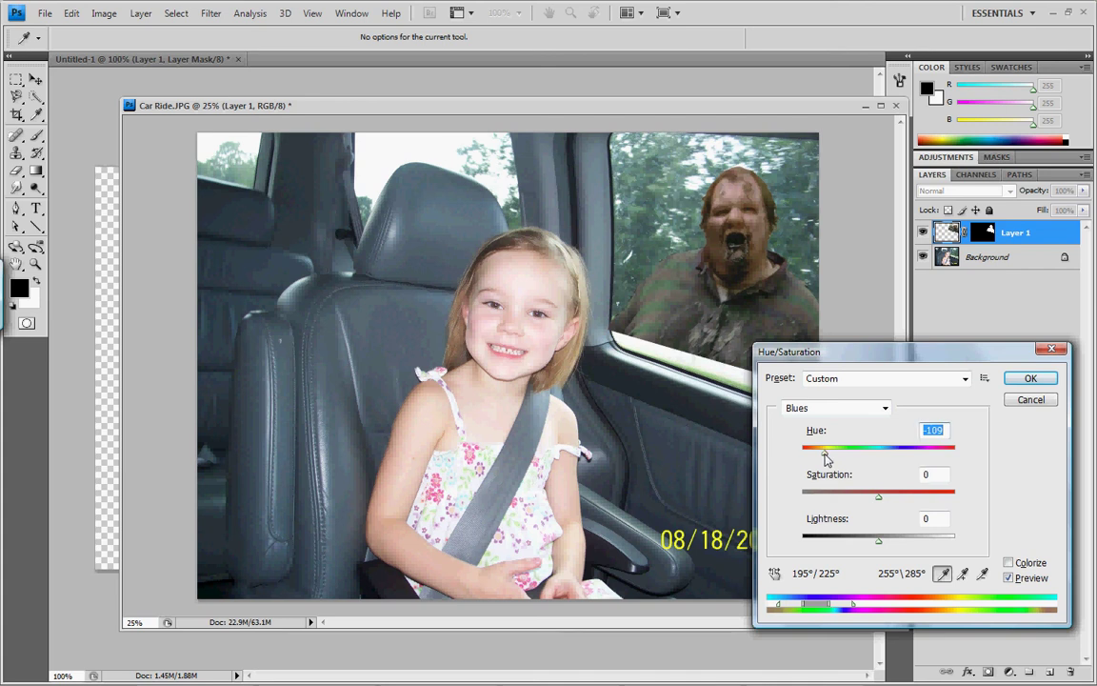
pyautogui.click(1029, 379)
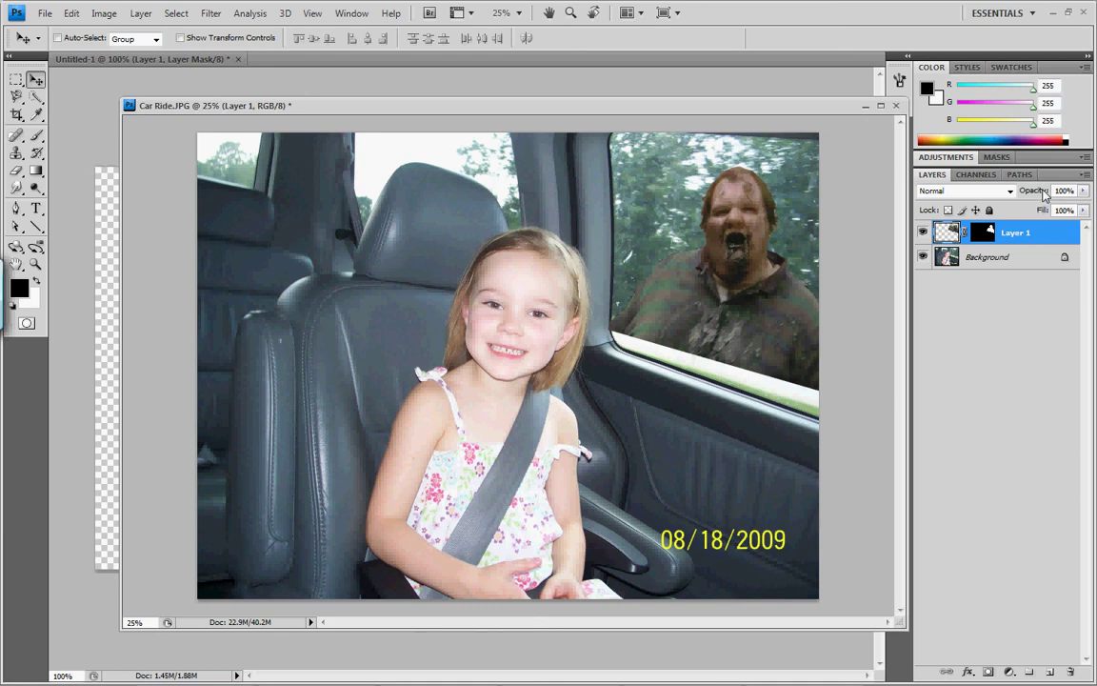
# Lower Layer 1's opacity to 27% in the Layers panel
pyautogui.moveTo(1045, 195); pyautogui.dragTo(988, 195)
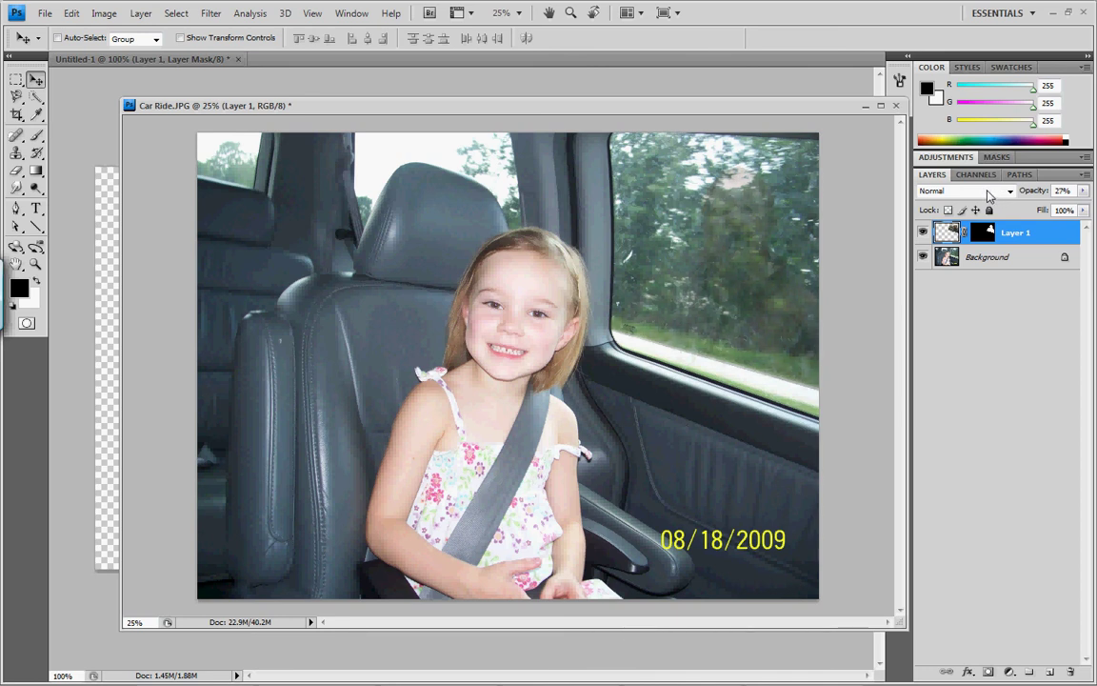